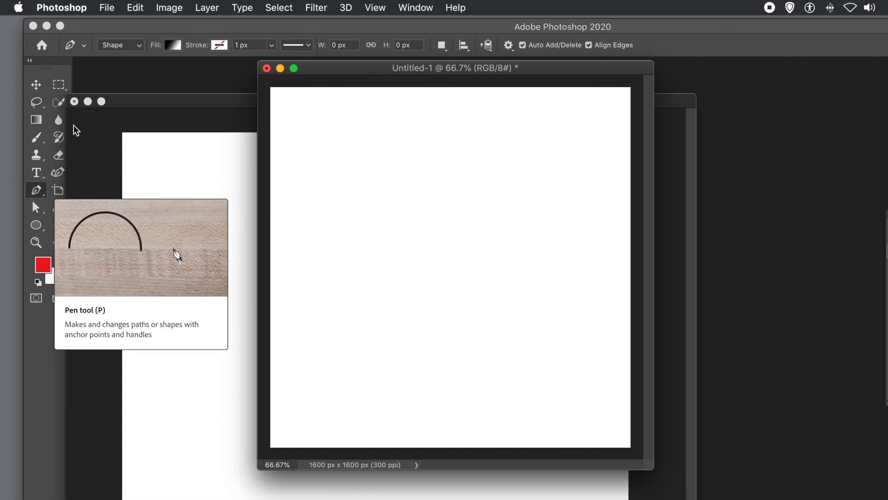
- Set the Pen tool's shape fill to the black-to-white gradient from the Basics presets
drag(141, 20, 141, 20)
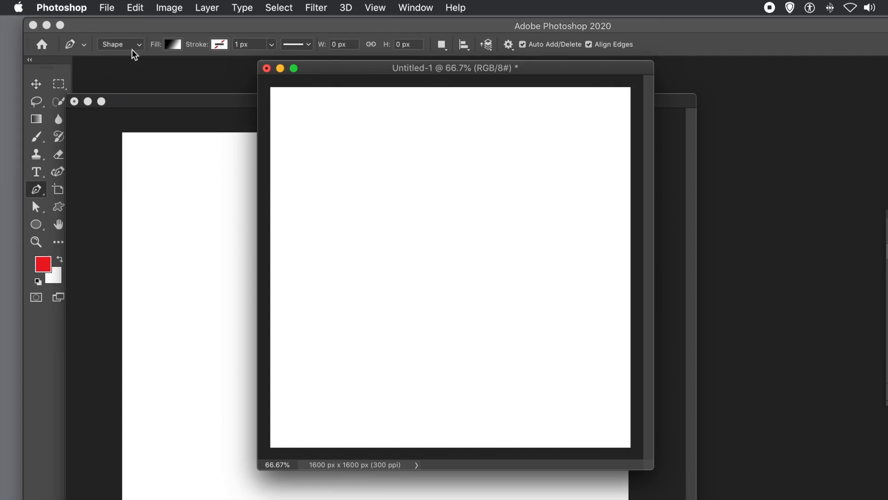
click(172, 44)
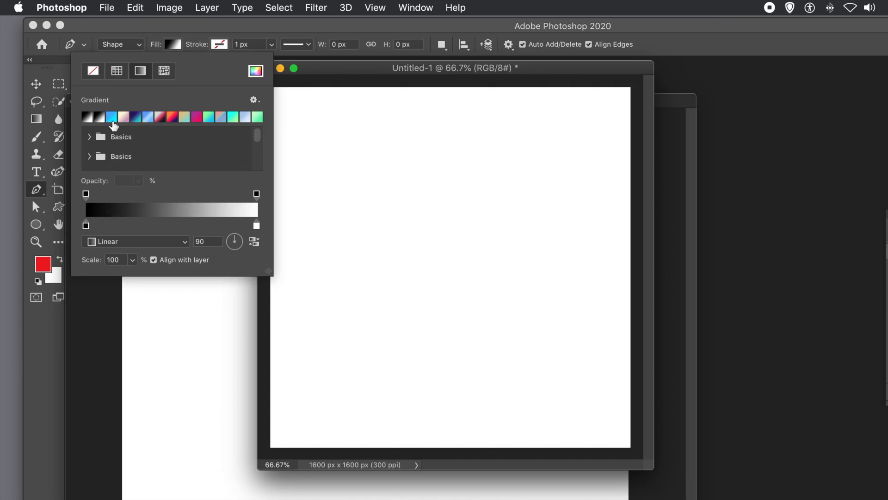
click(89, 137)
click(158, 160)
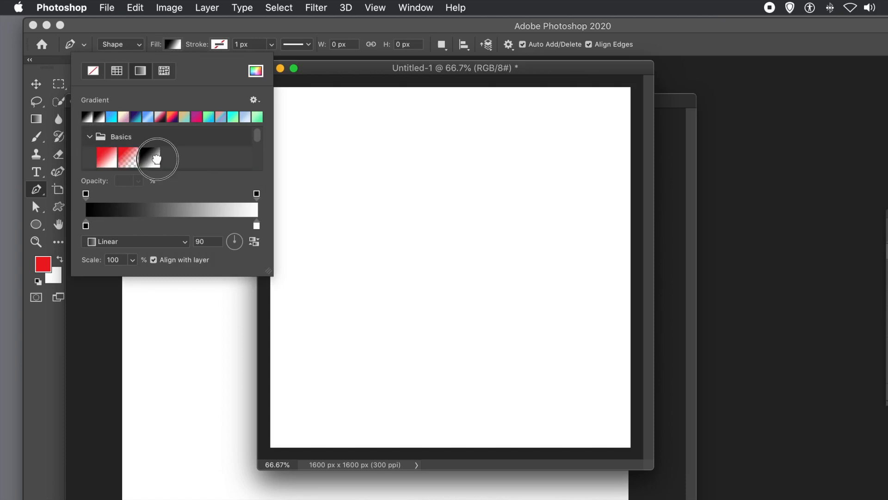
click(327, 29)
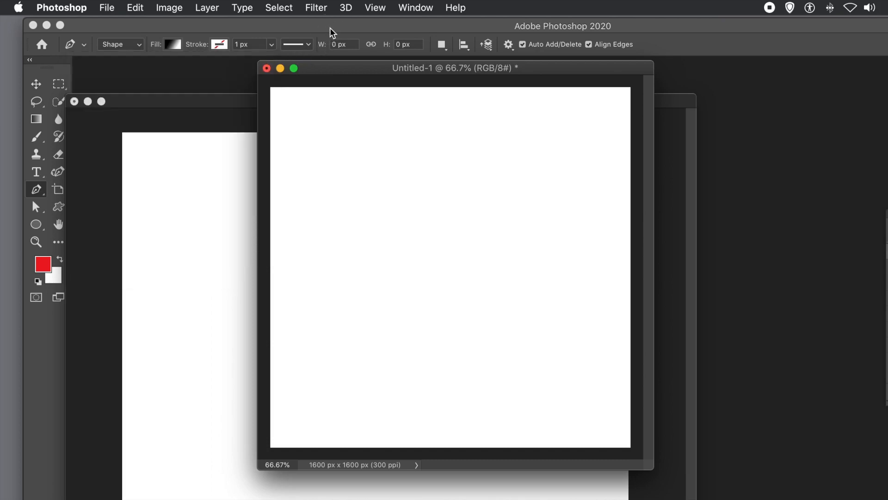
- Create a new guide layout with 20 columns and 20 rows over the canvas
click(382, 8)
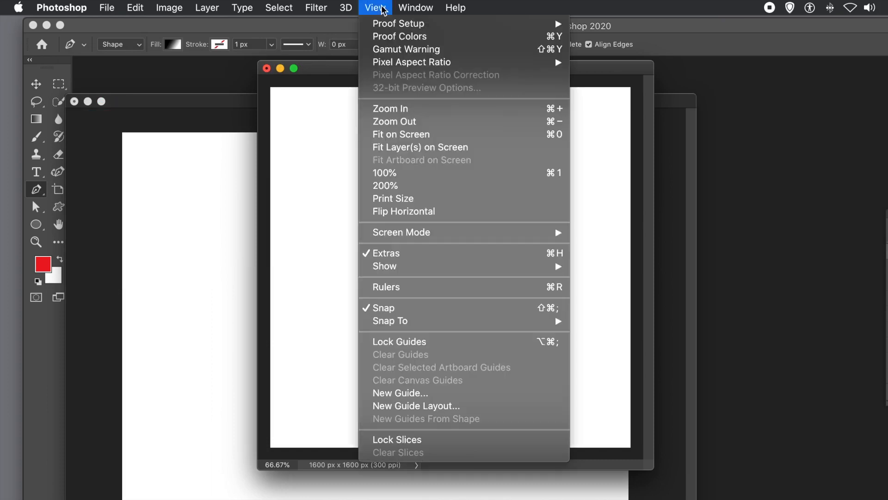
mouse_move(406, 327)
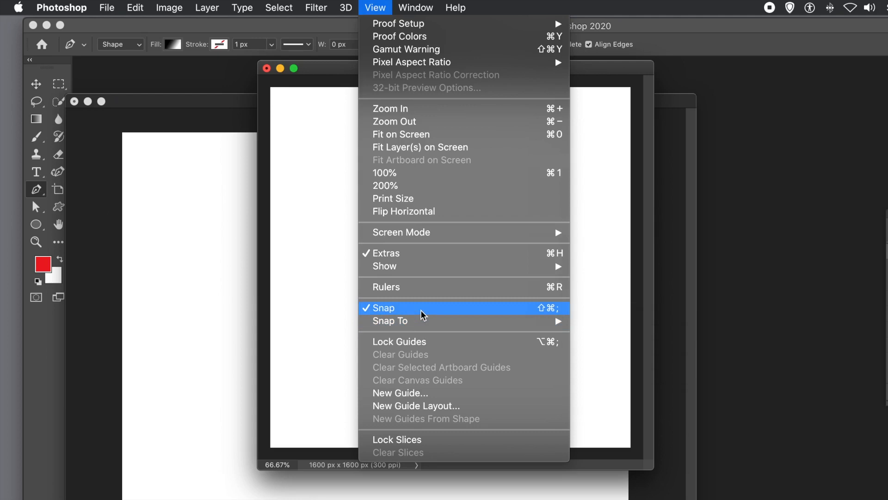
click(421, 407)
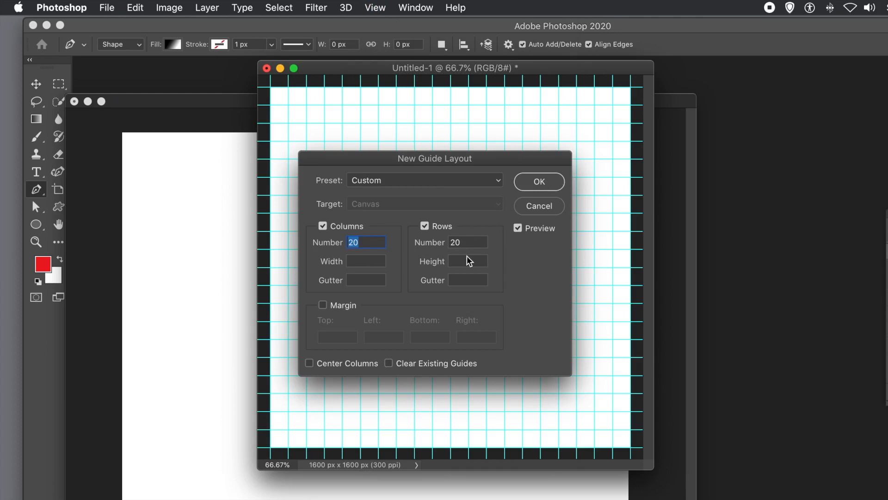
click(429, 242)
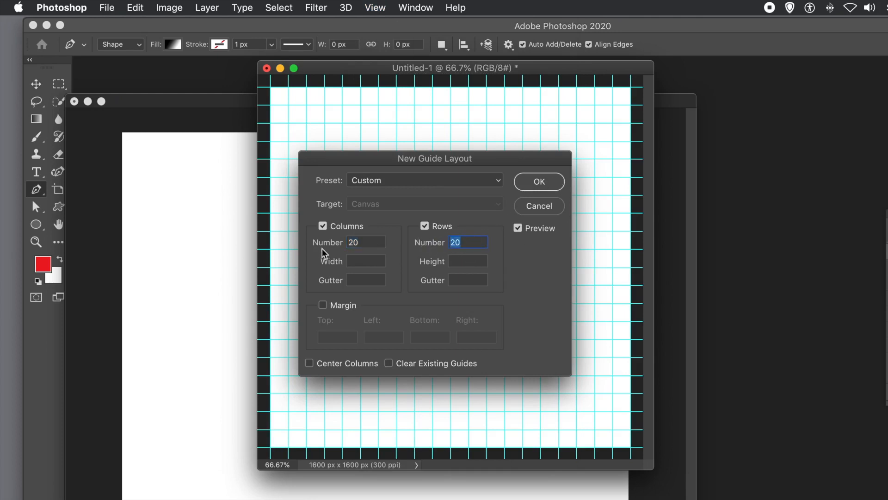
click(368, 237)
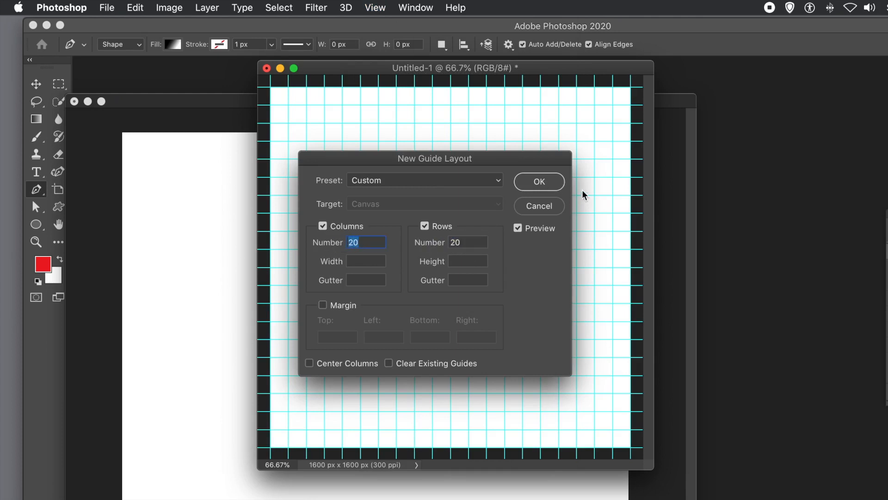
click(539, 182)
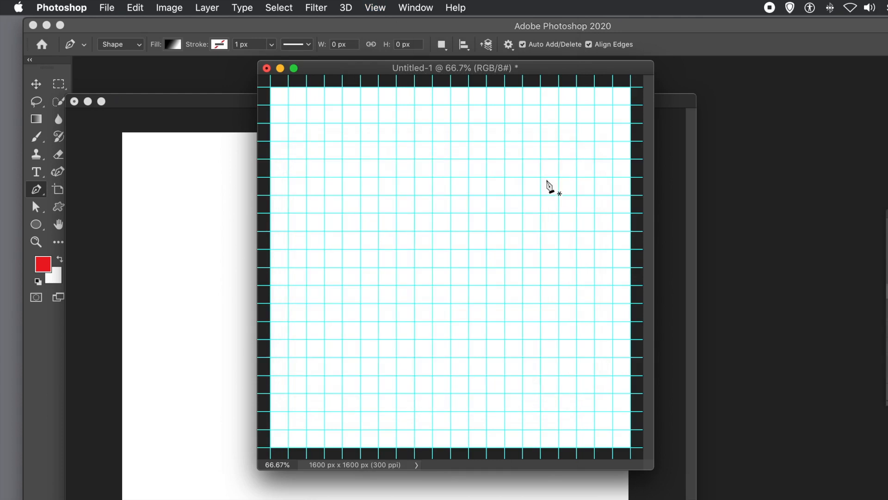
- Draw a closed narrow upright triangle, 160 px wide and 1440 px high, along the guide grid, and clear the guides
click(433, 105)
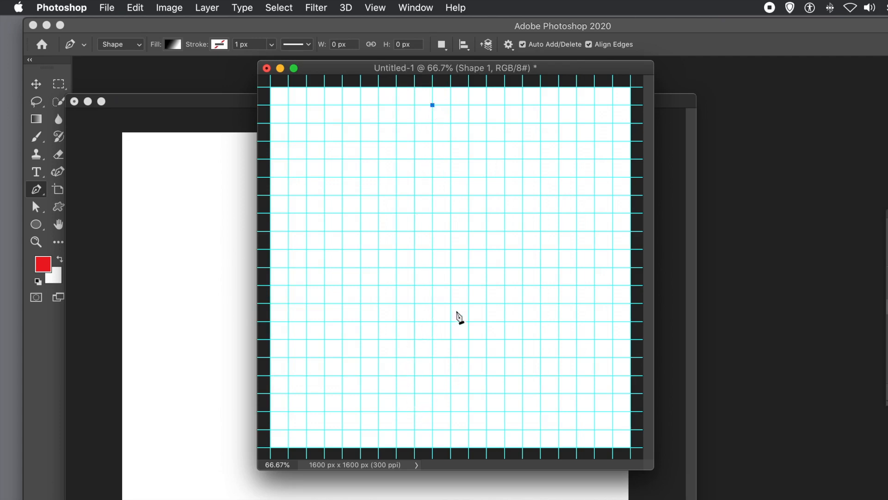
click(415, 429)
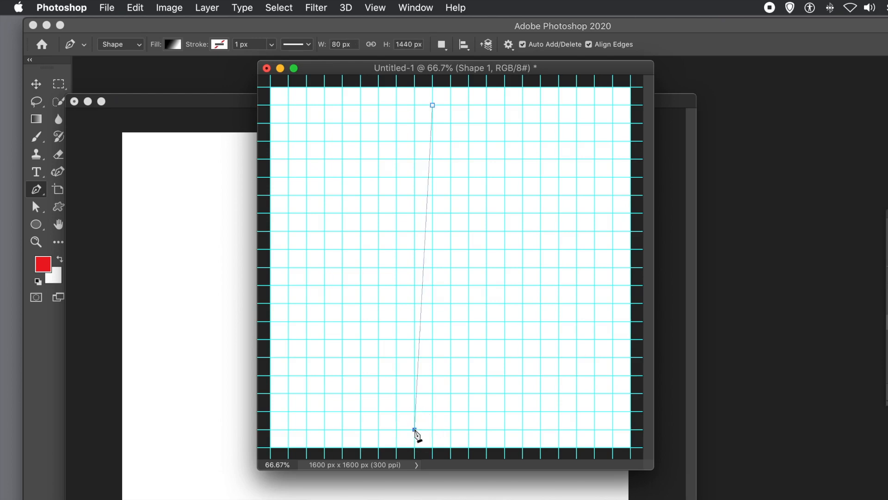
click(451, 429)
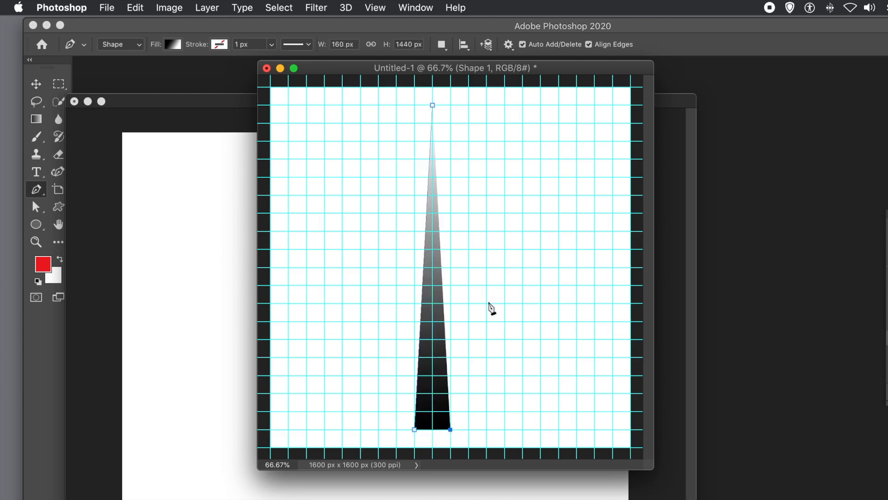
click(433, 105)
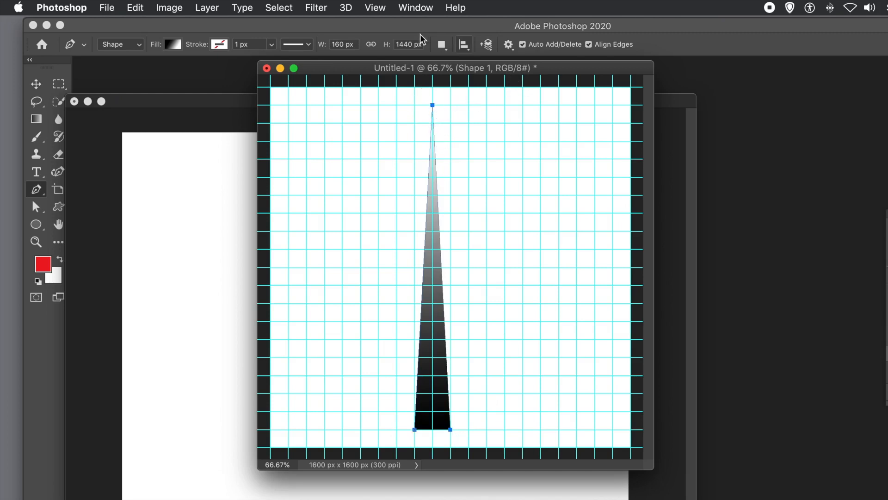
click(365, 8)
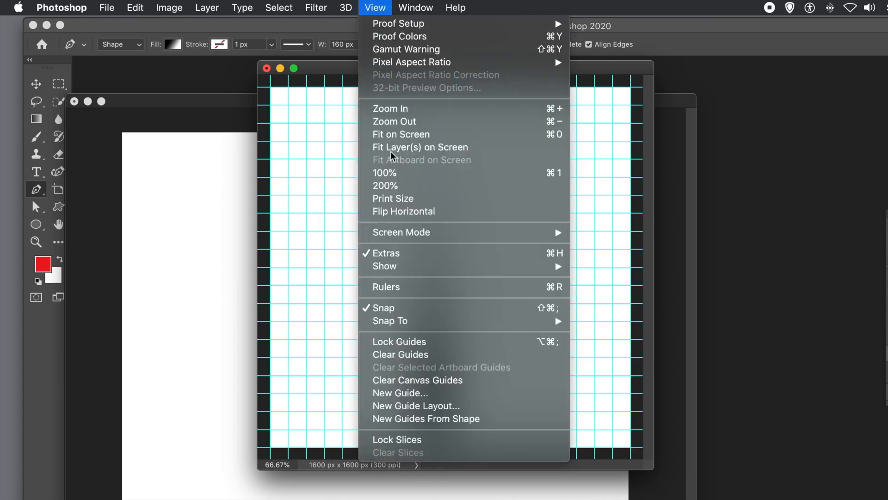
click(407, 355)
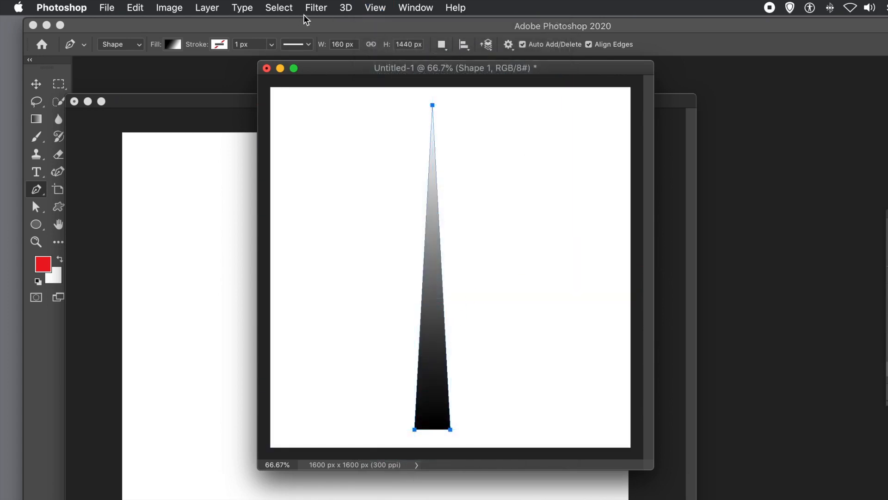
- Add a Gradient Overlay to the triangle layer using the black-to-white gradient from the Basics presets
click(199, 9)
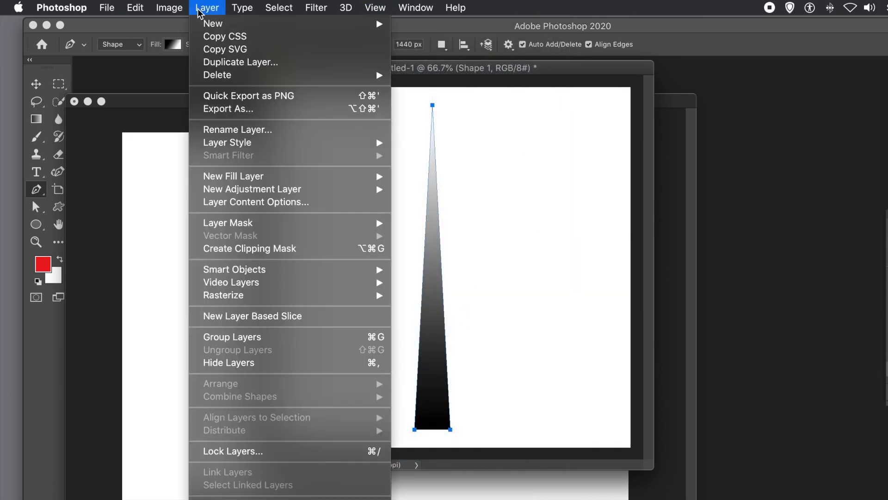
mouse_move(241, 143)
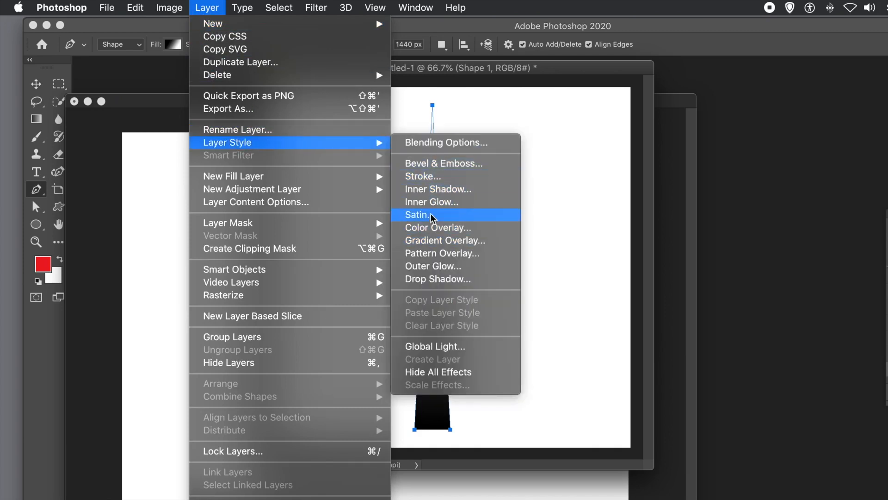
click(449, 246)
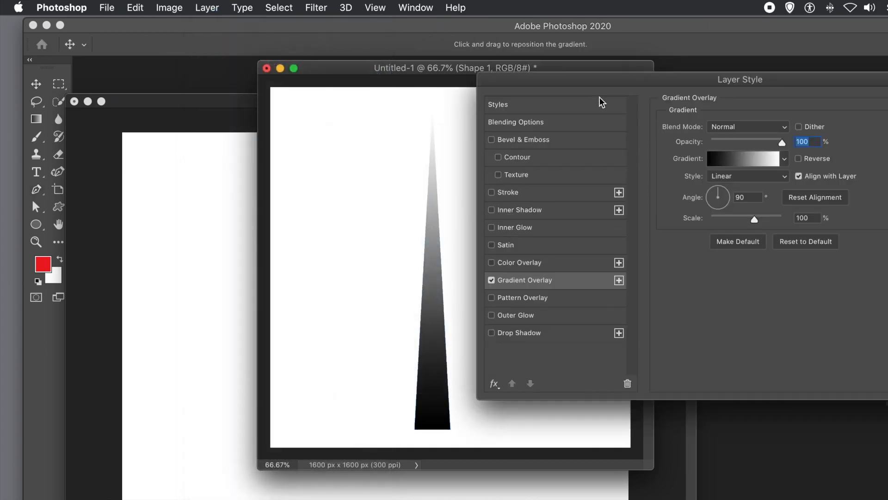
drag(603, 84, 460, 97)
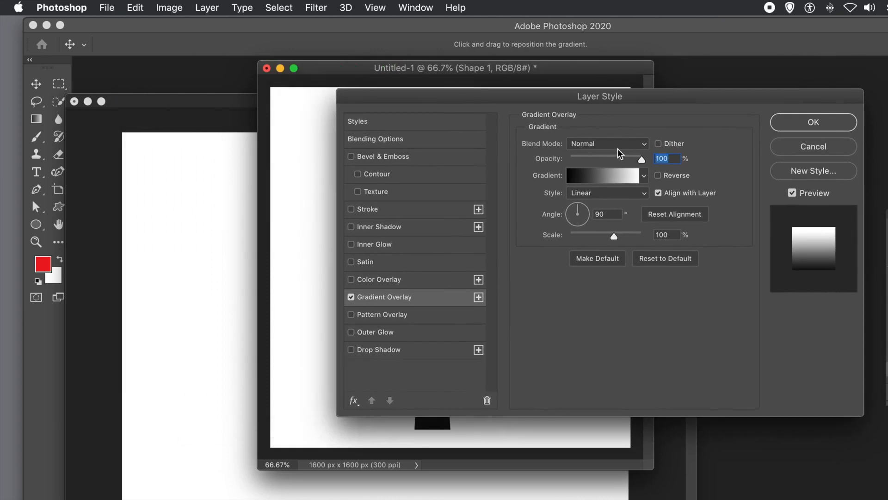
click(644, 176)
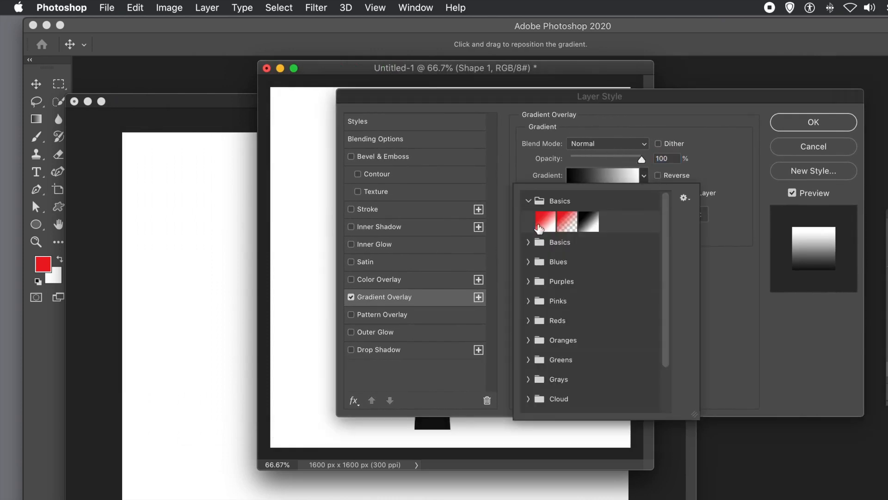
click(585, 229)
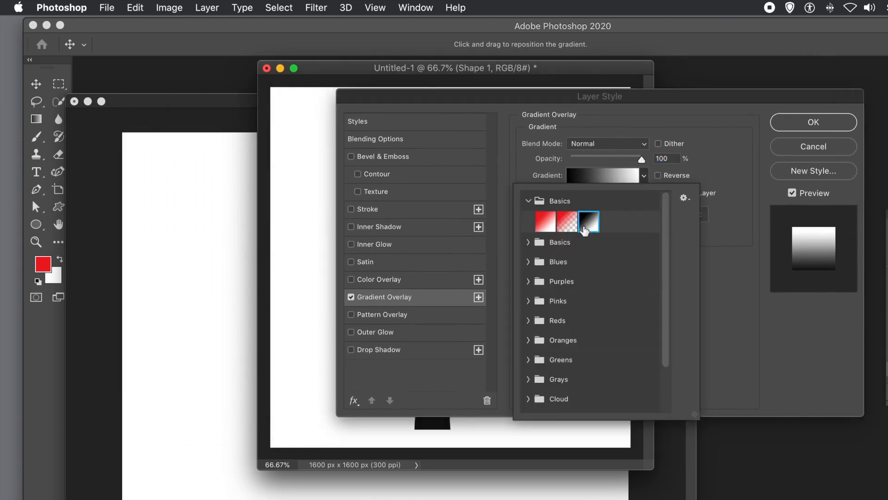
click(698, 116)
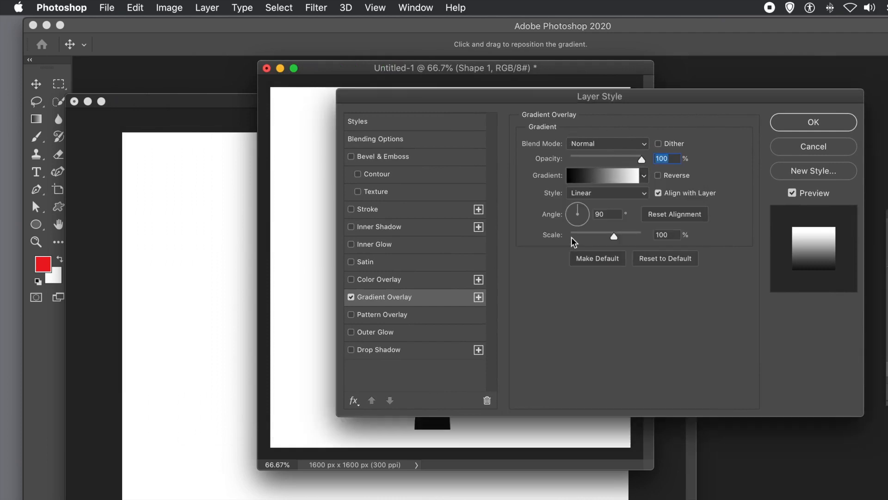
- Add a Drop Shadow to the triangle at a 127° angle and 16 px distance, and apply the layer style
click(377, 349)
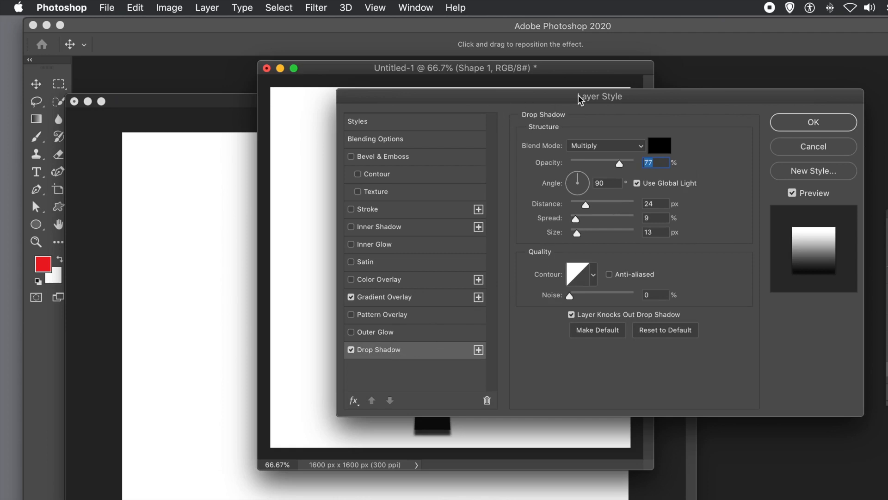
drag(568, 97, 692, 89)
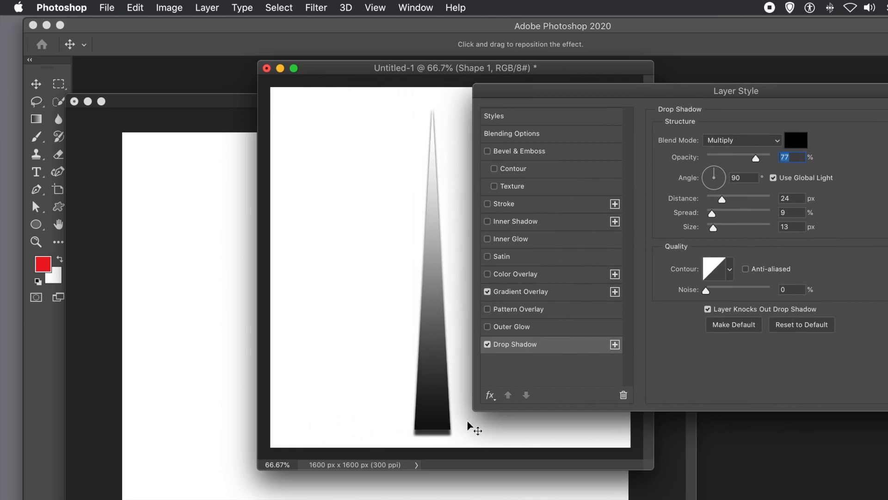
mouse_move(455, 437)
mouse_down()
mouse_move(465, 427)
mouse_move(454, 438)
mouse_move(453, 431)
mouse_up()
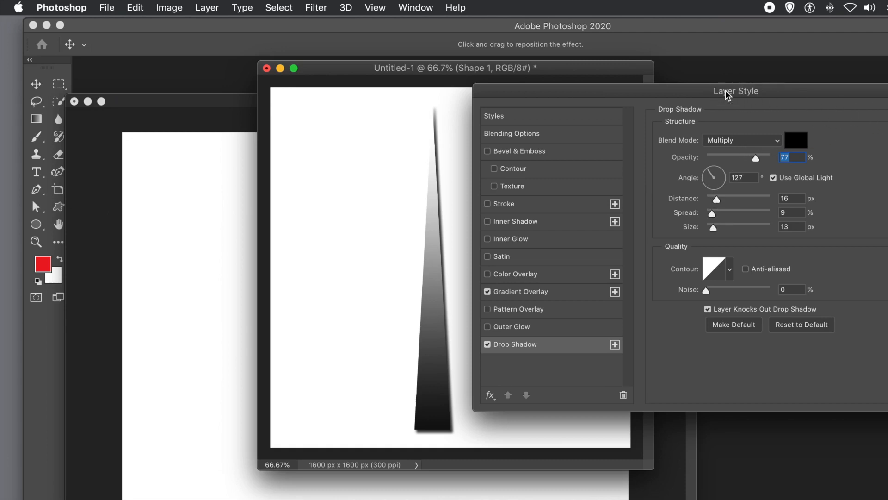
drag(728, 89, 410, 98)
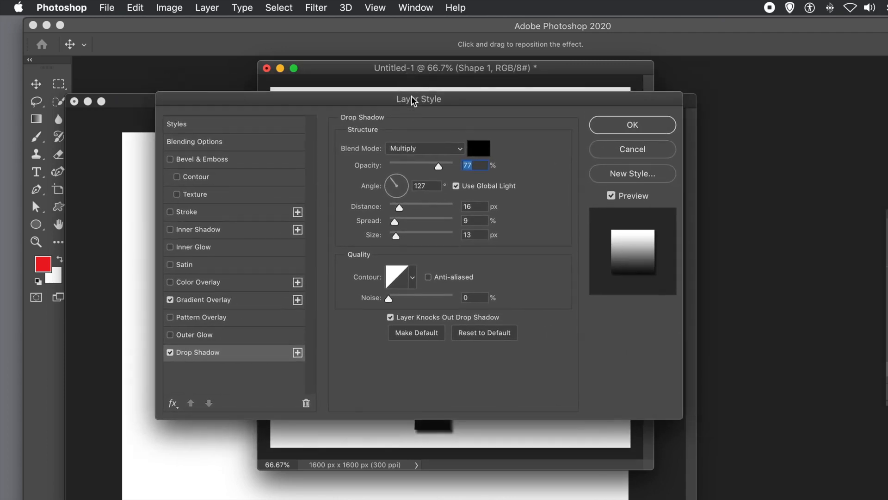
click(630, 129)
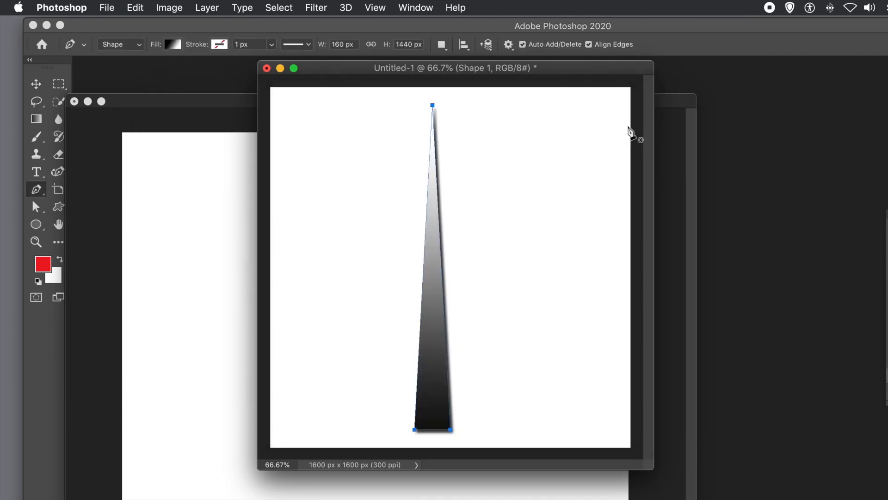
- Delete the Background layer so that only the triangle shape layer is kept
click(417, 10)
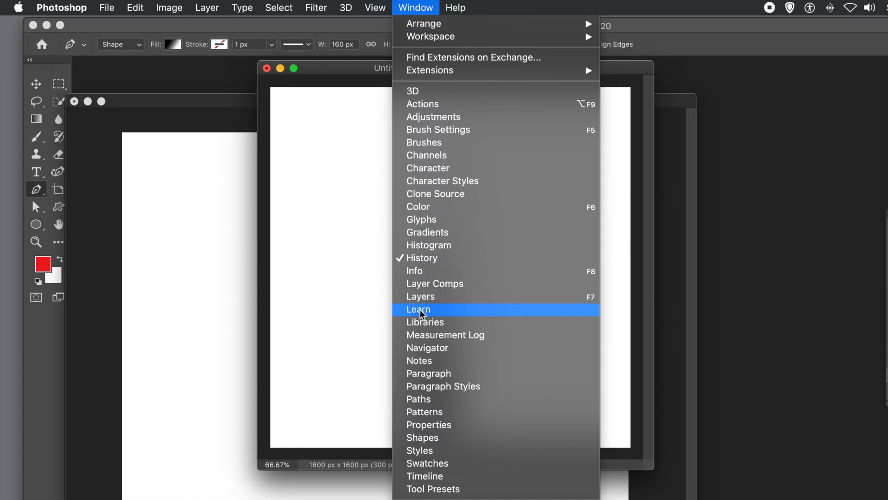
click(425, 298)
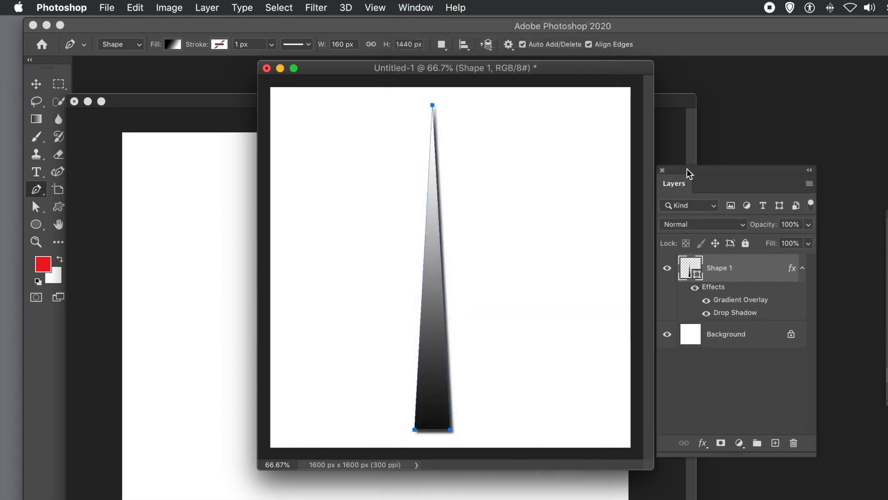
drag(703, 172, 511, 145)
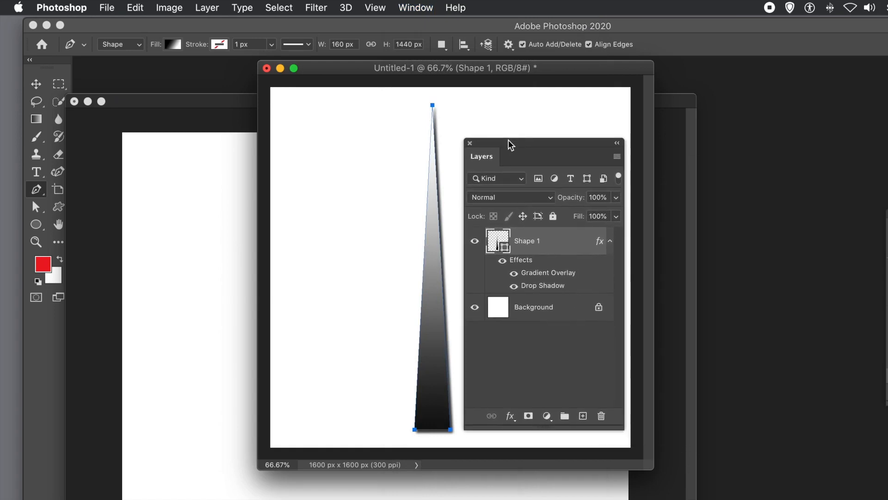
click(535, 307)
click(601, 416)
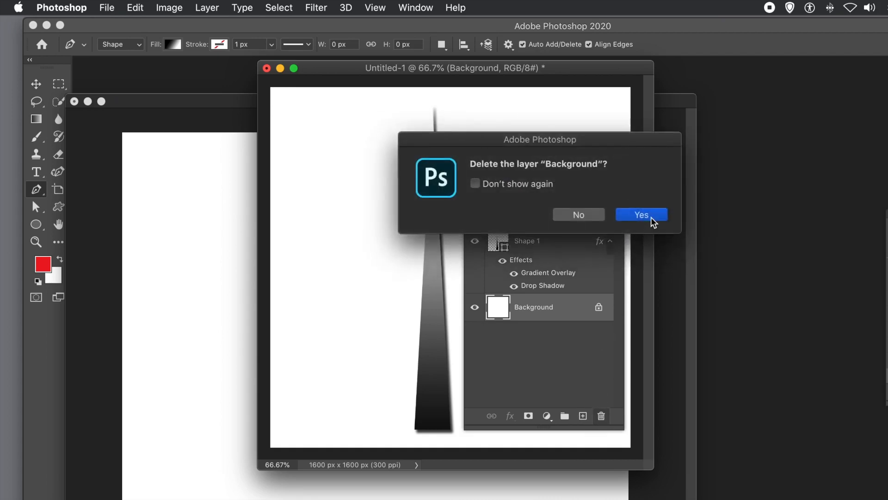
click(641, 215)
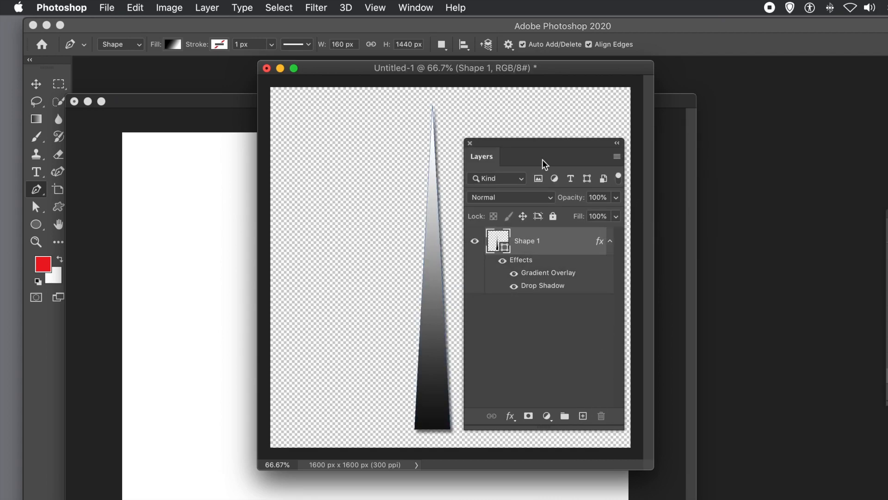
click(471, 142)
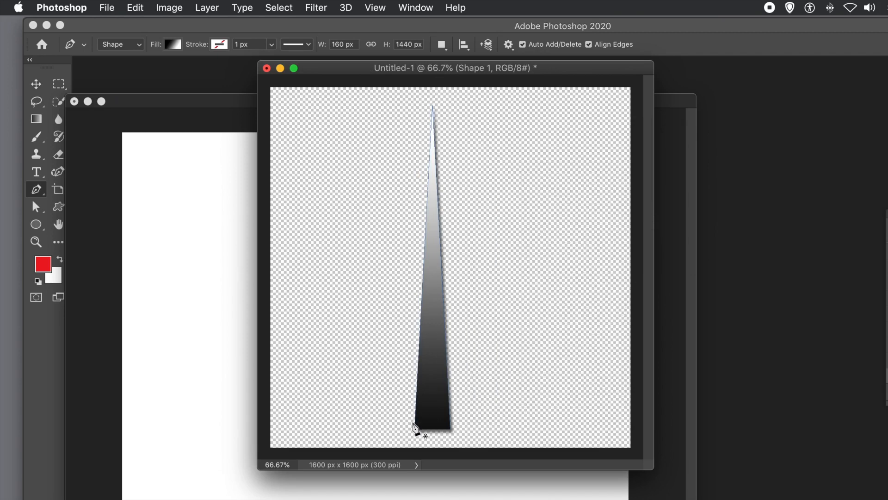
- Select a tight rectangle around the spike with the Rectangular Marquee tool and define that area as a pattern under the default name
click(58, 86)
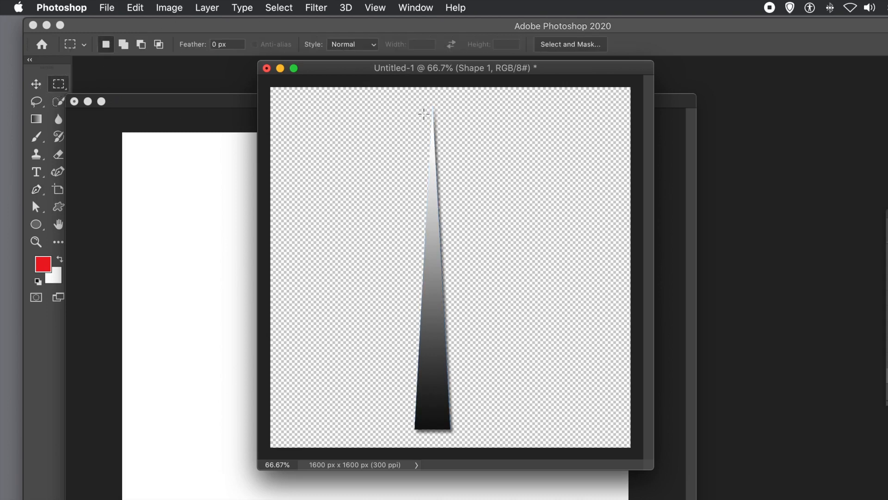
drag(403, 103, 466, 443)
click(137, 8)
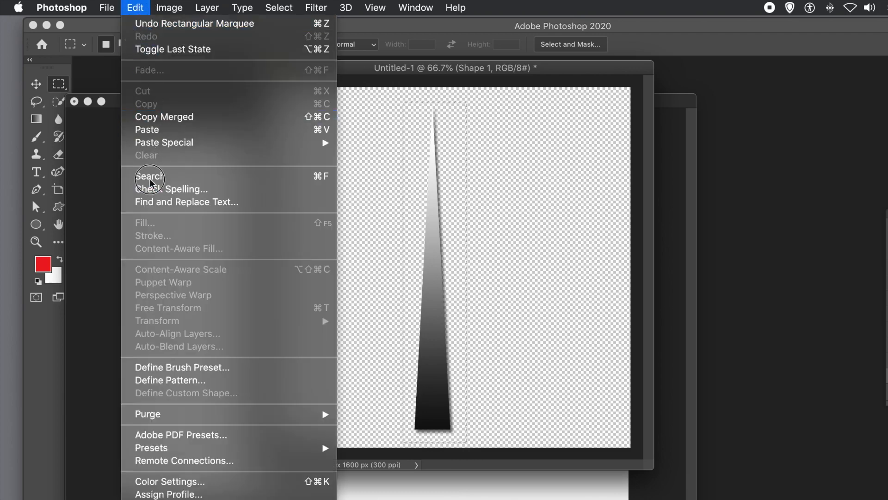
click(181, 380)
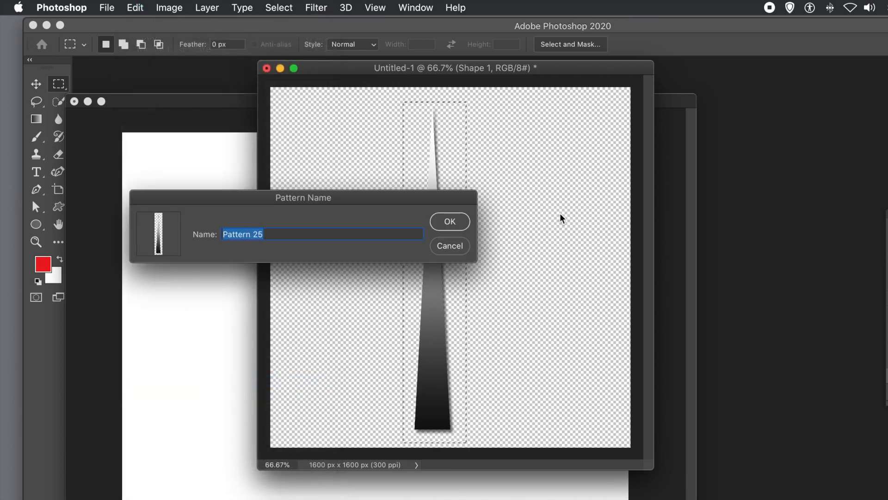
click(450, 221)
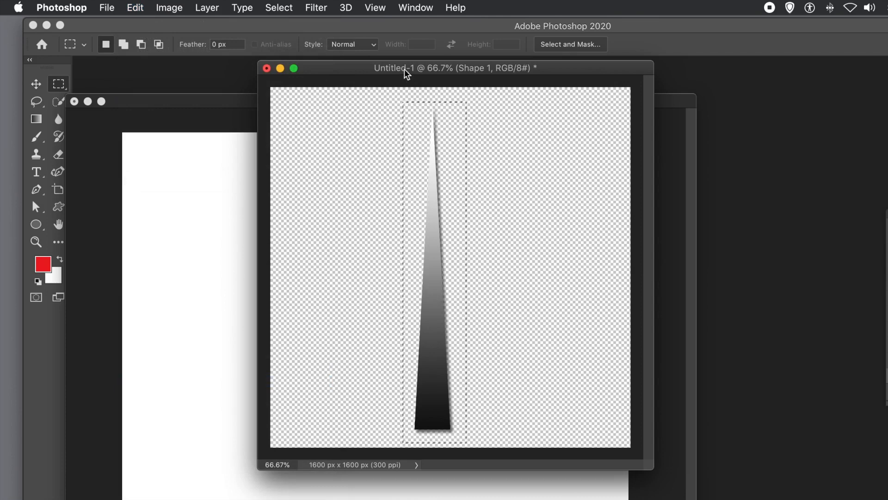
- Deselect the rectangle and define the entire spike canvas as a second pattern under the default name
click(280, 7)
click(283, 37)
click(136, 6)
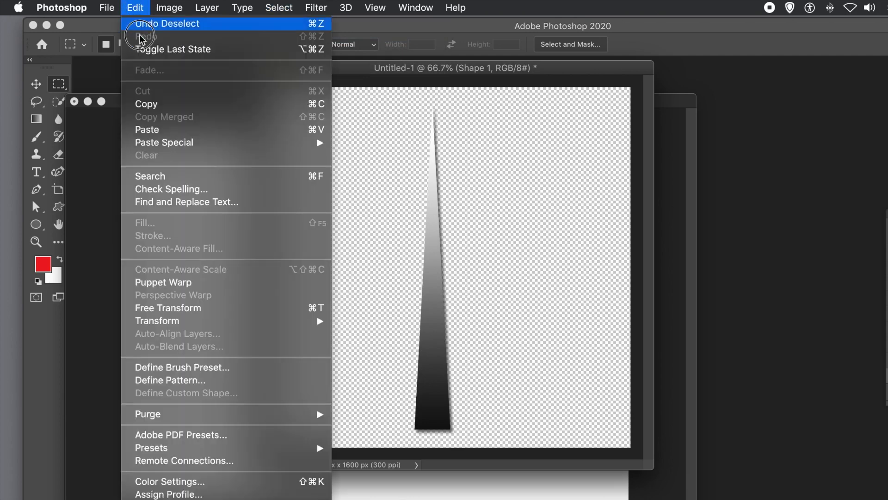
click(182, 380)
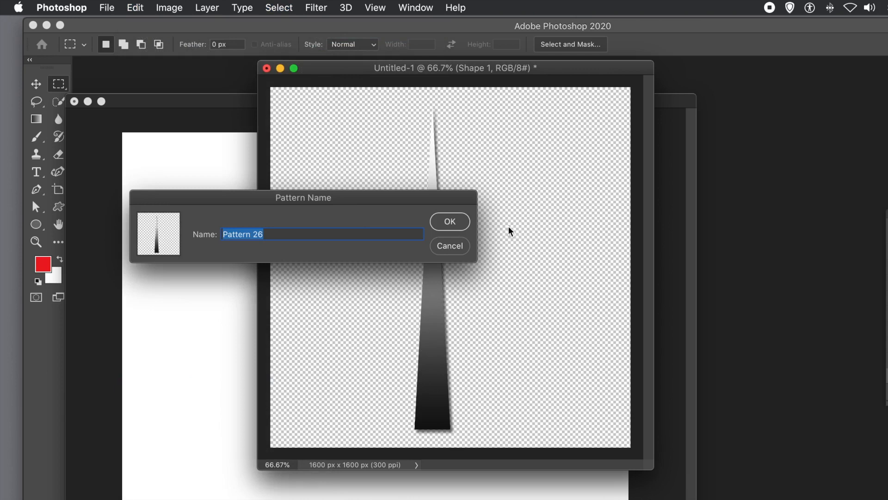
click(451, 221)
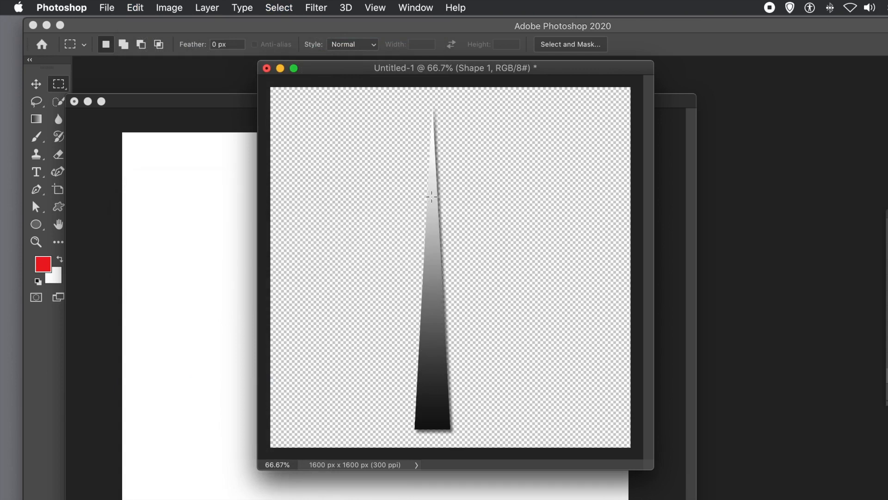
- Switch to the blank Untitled-2 document and check its image size without changing it
click(153, 99)
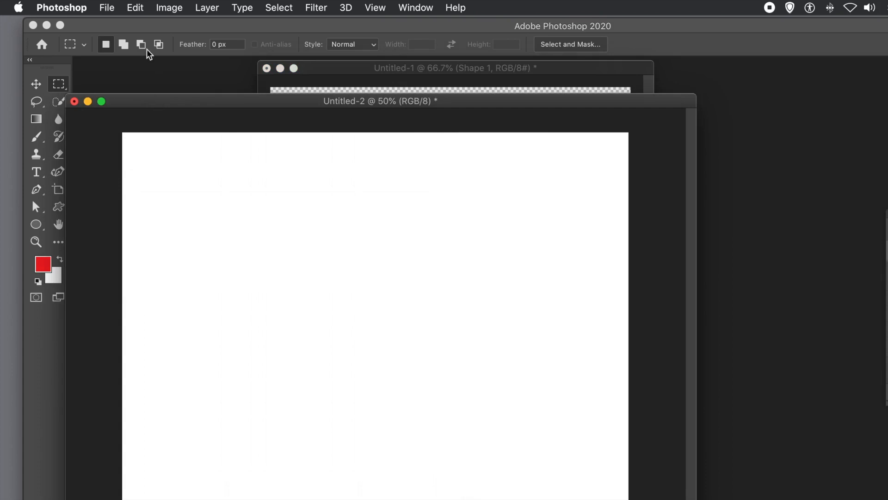
drag(169, 104, 168, 96)
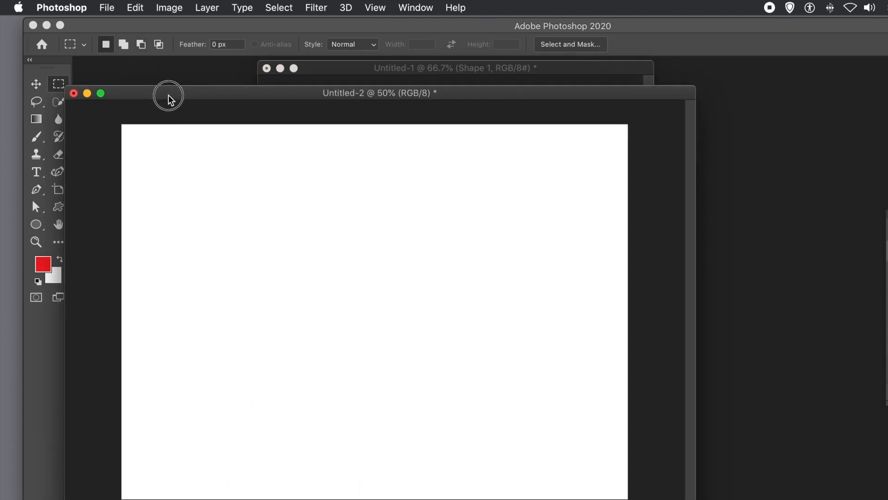
click(167, 7)
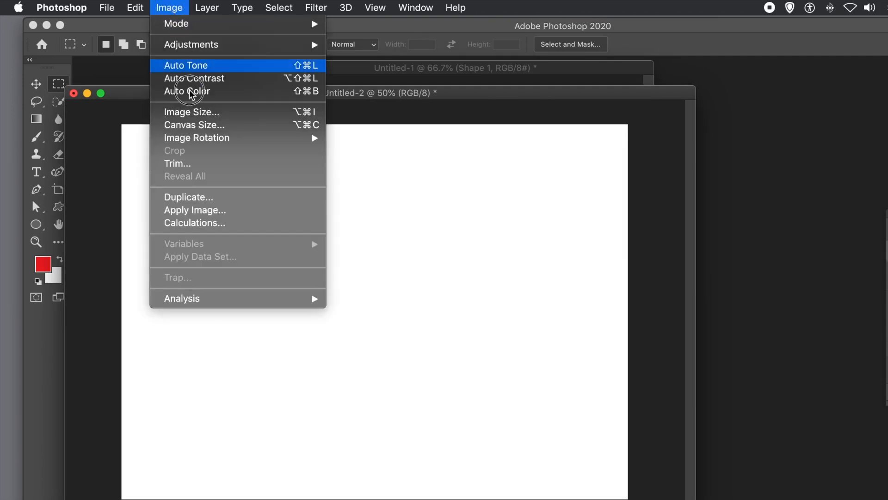
click(205, 119)
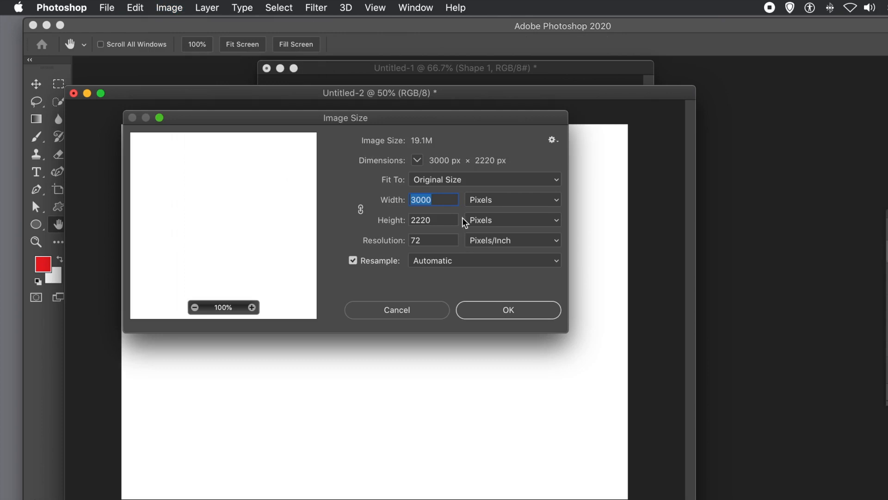
click(412, 312)
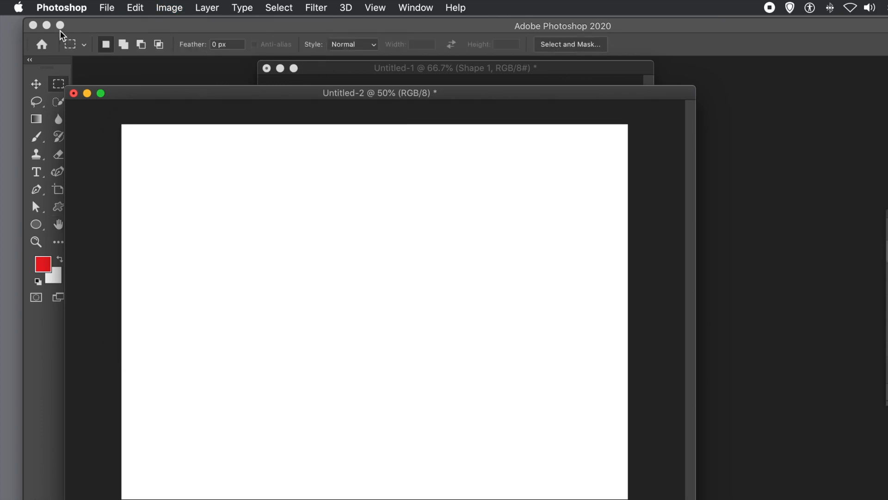
- Add a new empty layer to Untitled-2 with the default name and settings
click(219, 8)
mouse_move(222, 24)
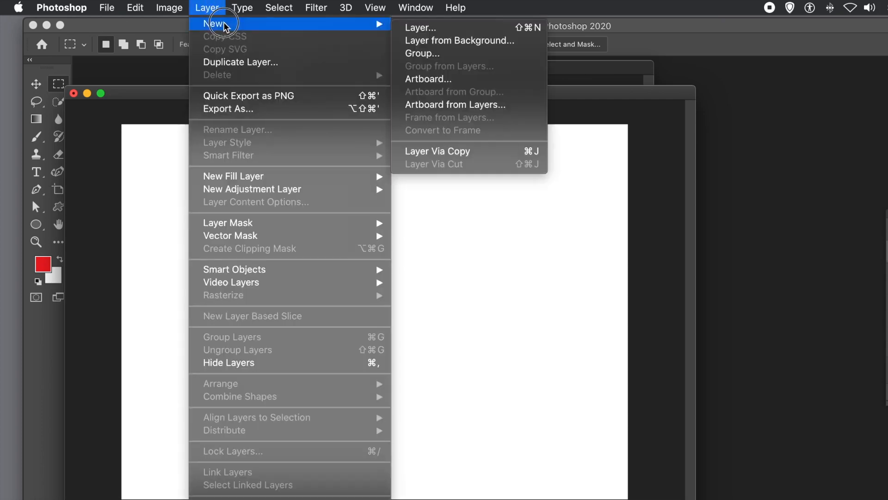
click(439, 30)
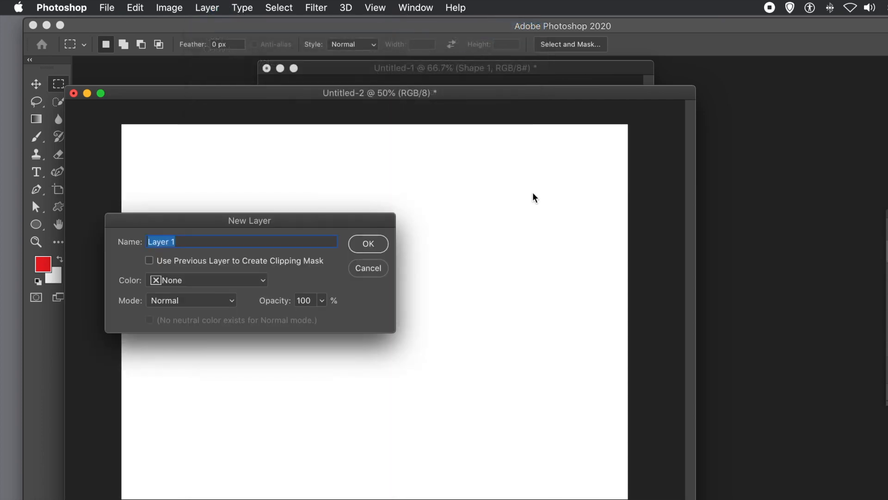
click(382, 244)
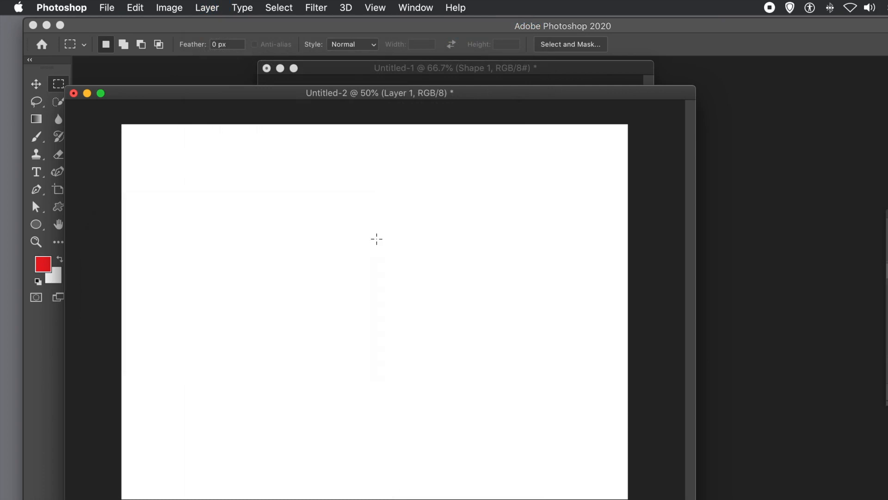
- Start a Fill on the new layer and choose the tightly cropped spike as the custom pattern
click(138, 10)
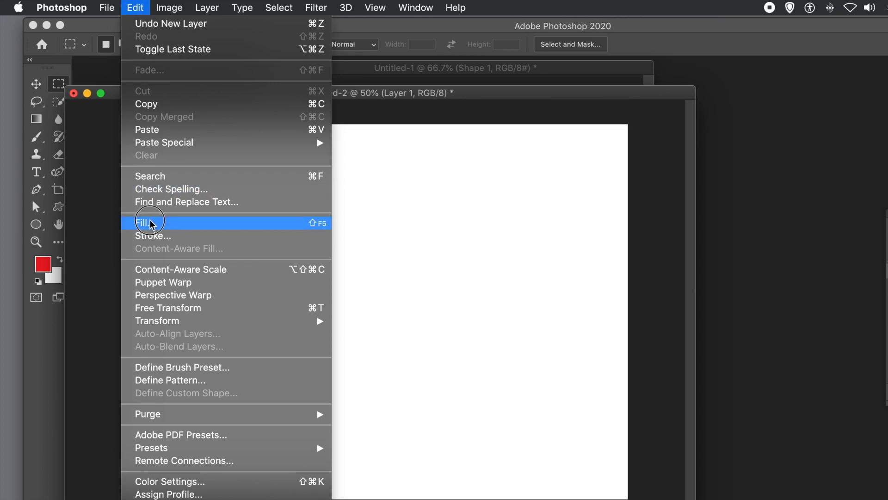
click(150, 224)
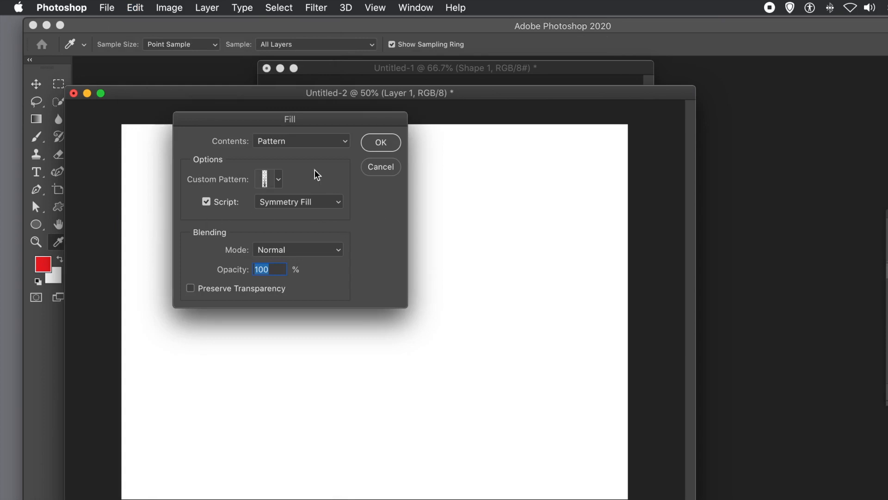
click(276, 180)
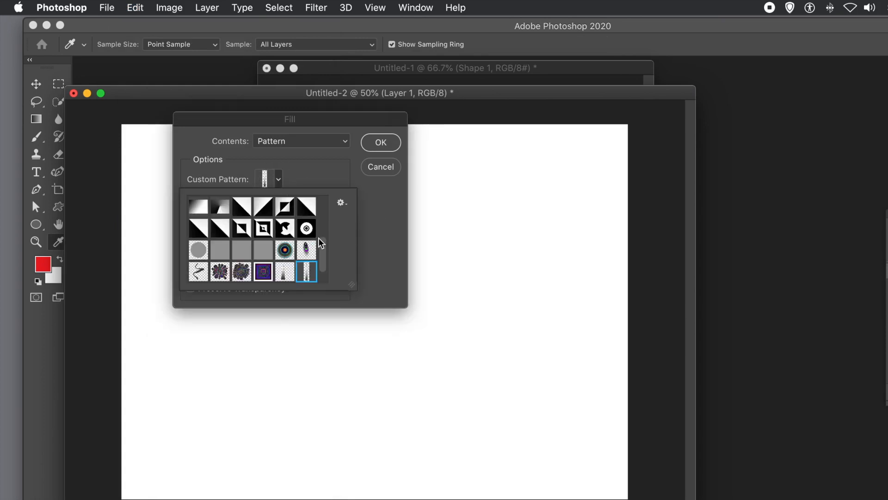
drag(323, 252, 326, 283)
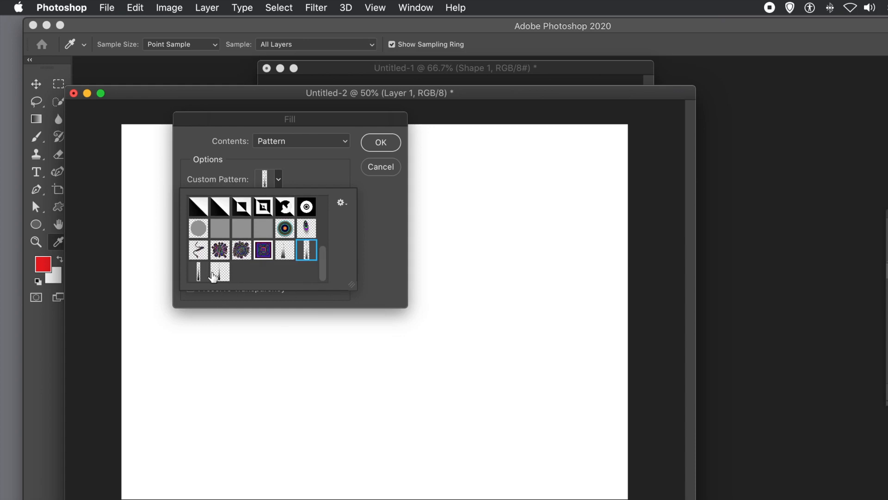
click(198, 273)
click(387, 217)
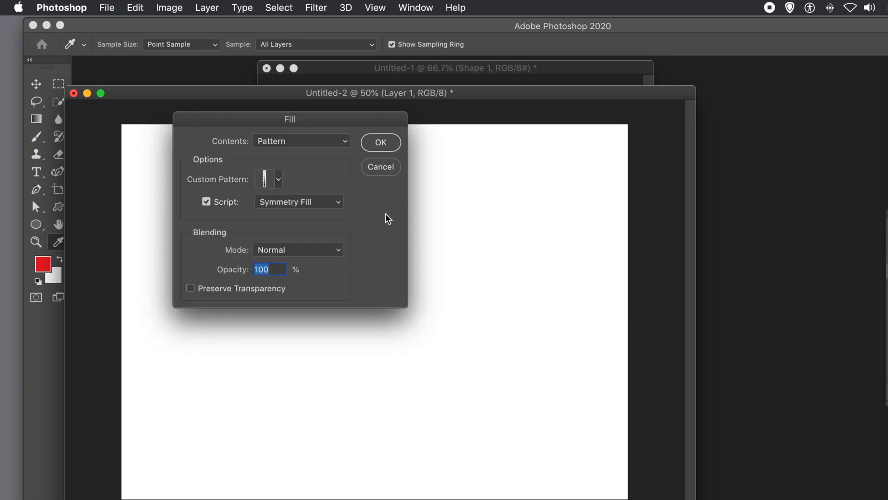
- Keep Pattern as the fill contents, enable the Symmetry Fill script, and continue to the script's settings
click(261, 146)
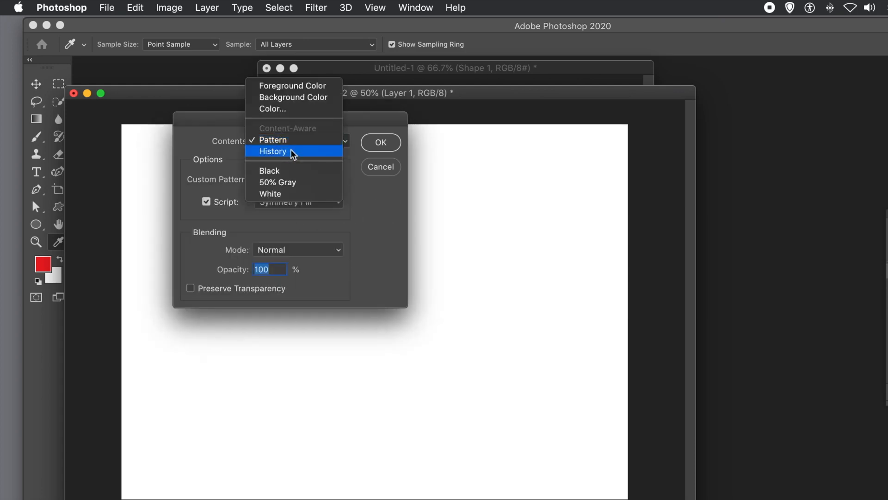
click(288, 145)
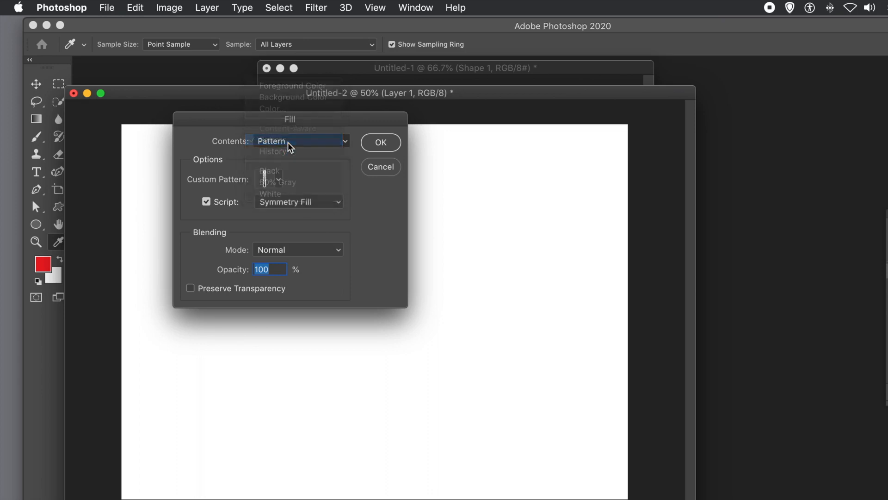
click(207, 202)
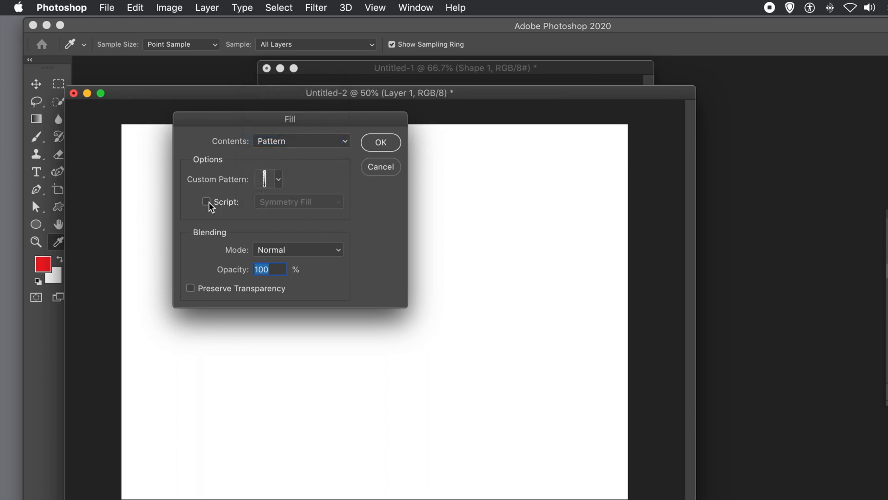
click(208, 201)
click(302, 203)
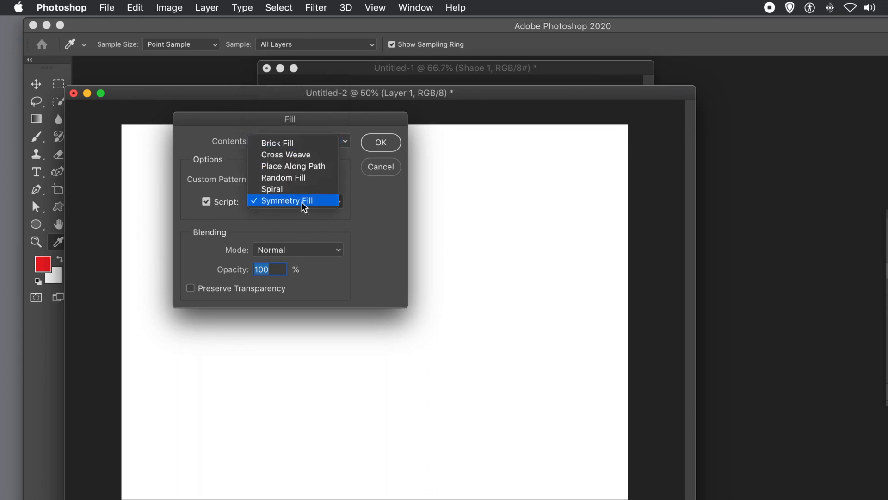
click(304, 202)
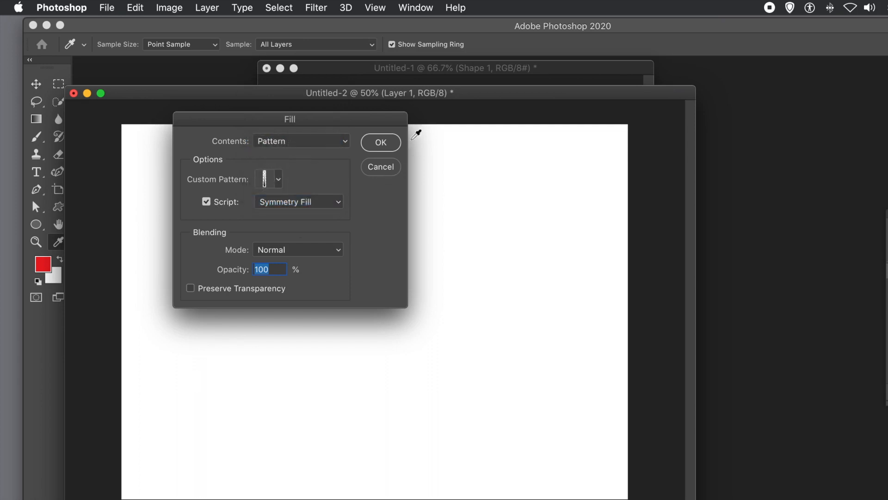
click(392, 144)
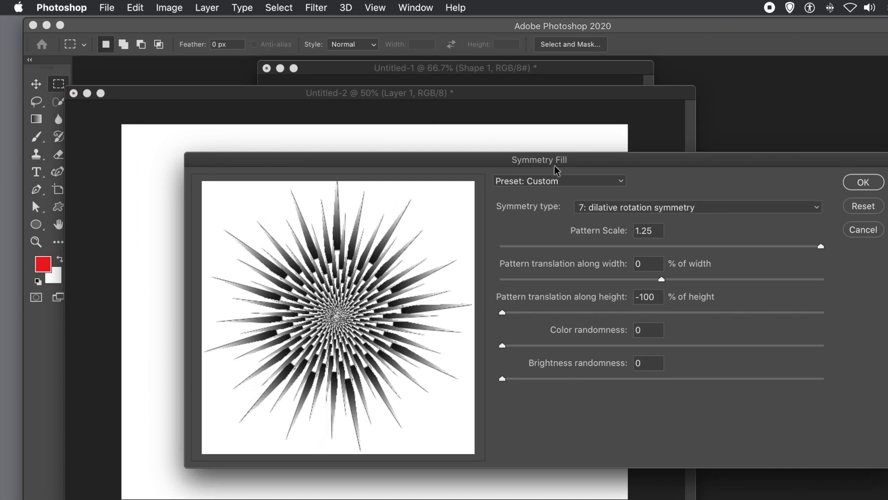
- Fill the layer using 7: dilative rotation symmetry at scale 1.25, 0% width and -100% height translation, with no randomness, and undo the fill
drag(554, 165, 357, 154)
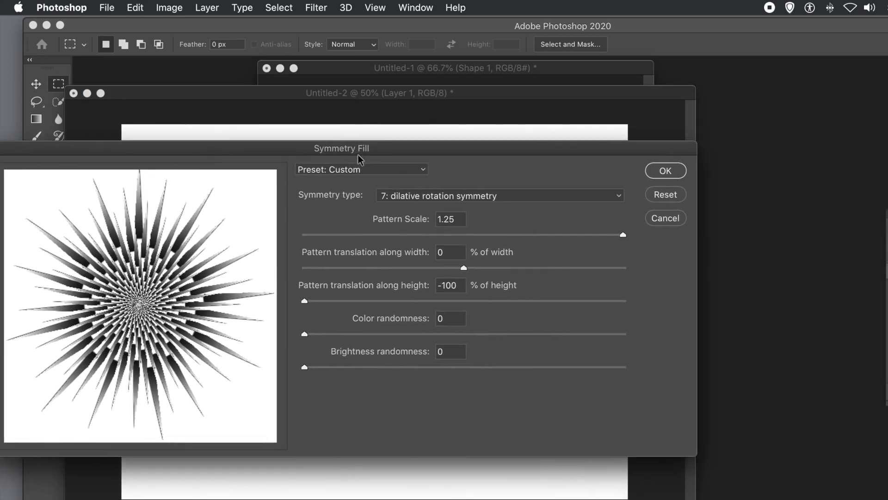
click(437, 197)
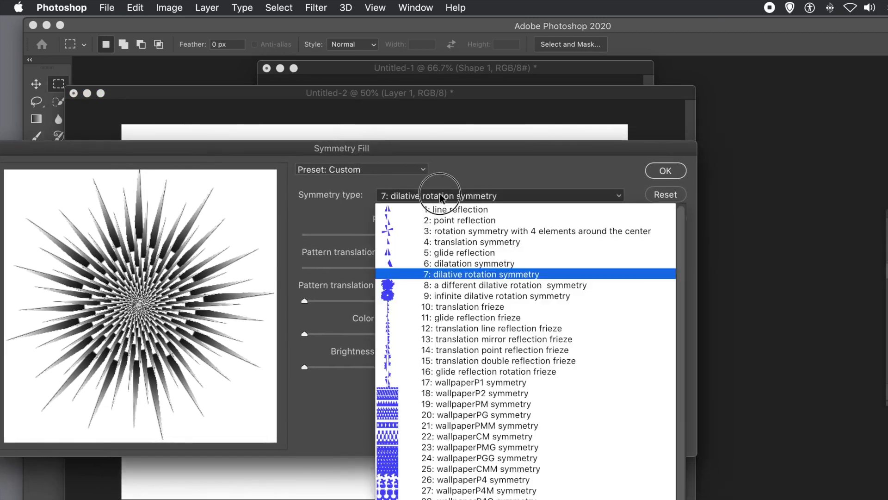
click(460, 277)
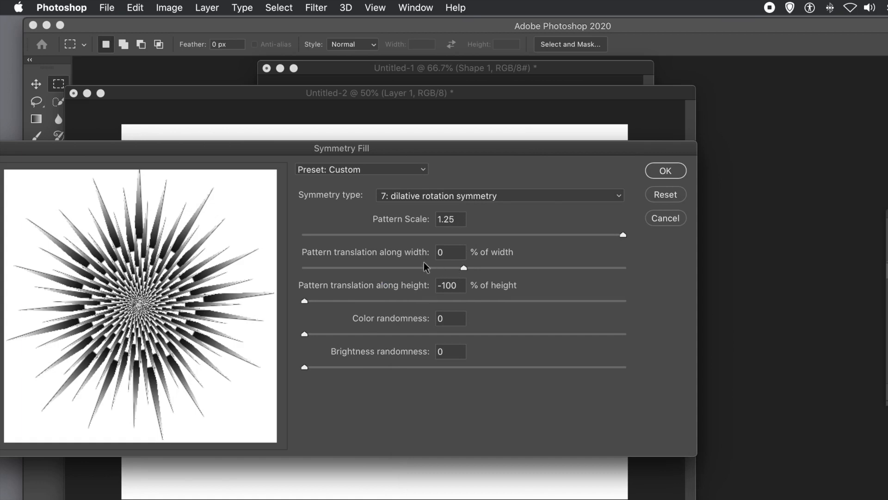
click(440, 251)
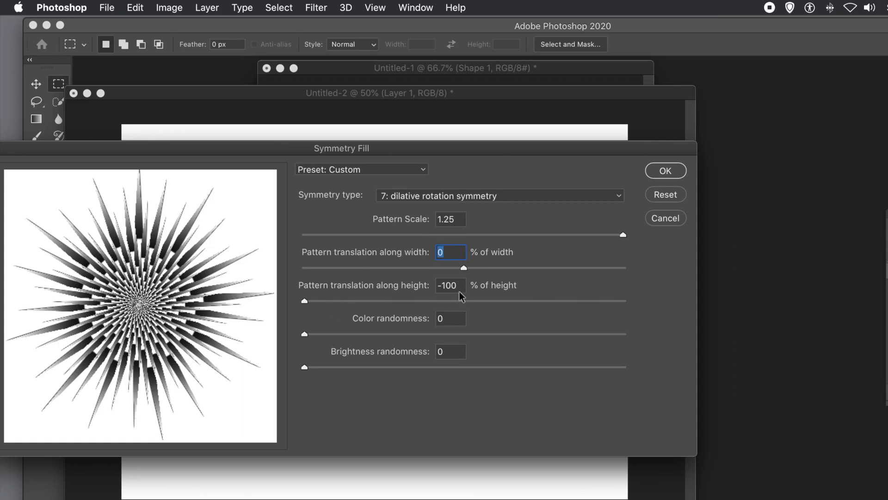
click(439, 284)
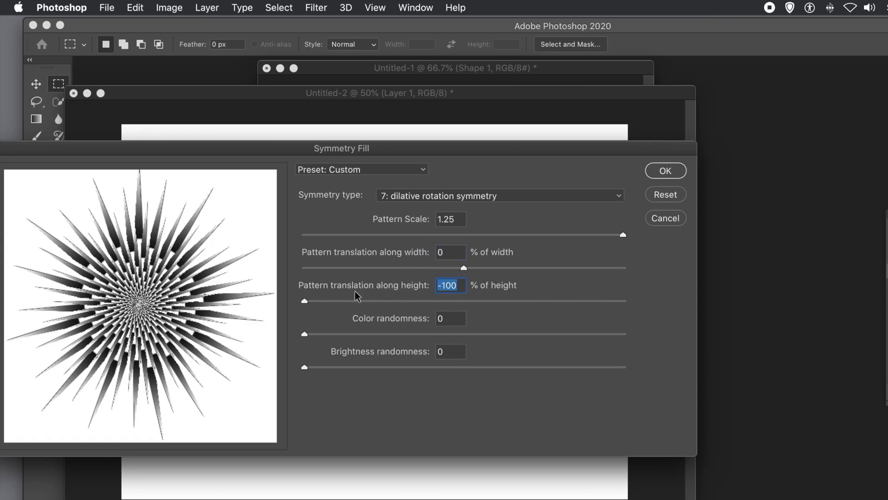
click(442, 318)
click(451, 352)
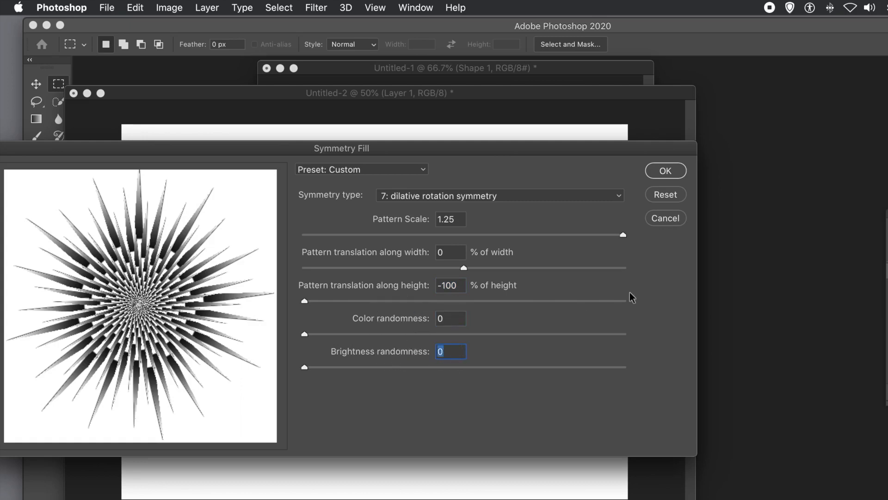
click(667, 171)
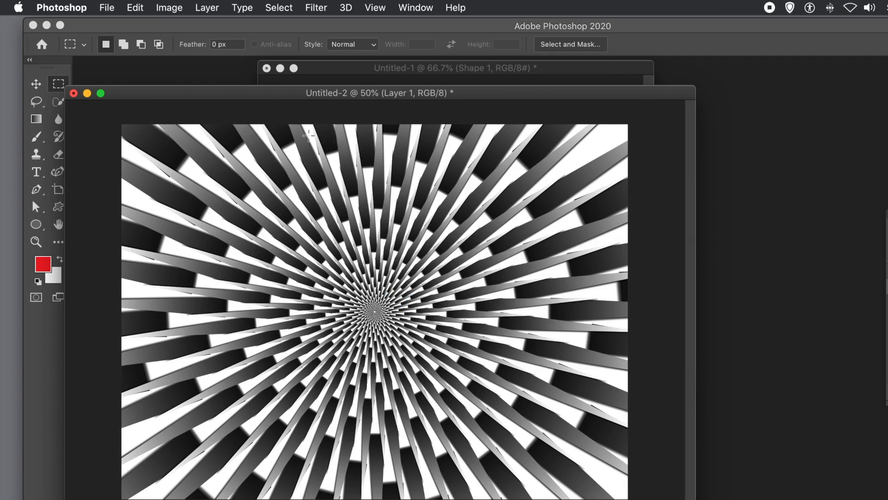
click(135, 8)
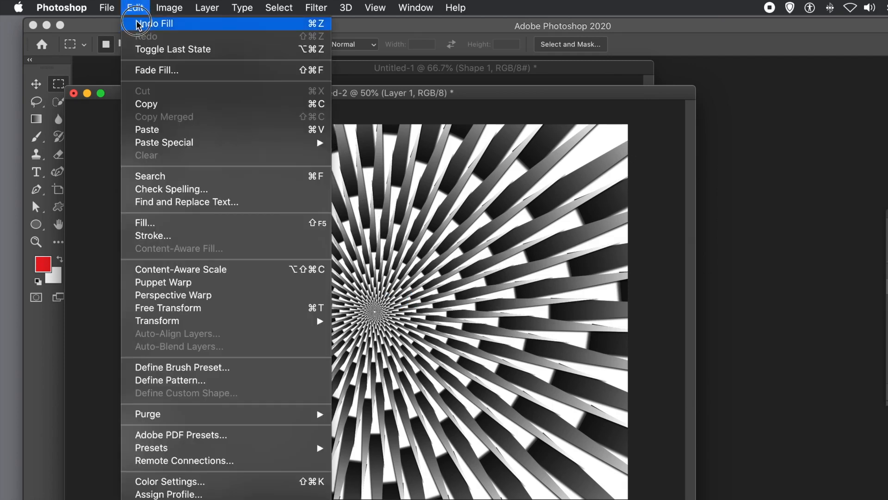
click(139, 23)
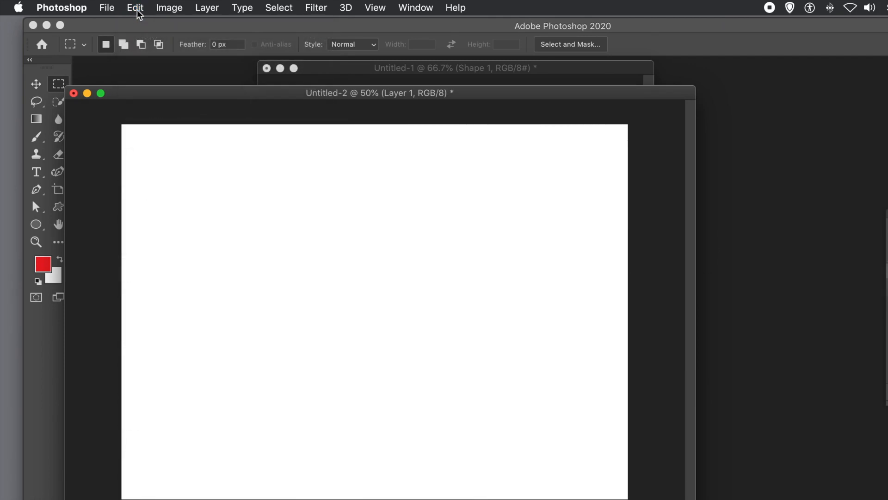
- Start a Fill on the layer using the full-canvas spike as the custom pattern, and continue to the Symmetry Fill settings
click(136, 8)
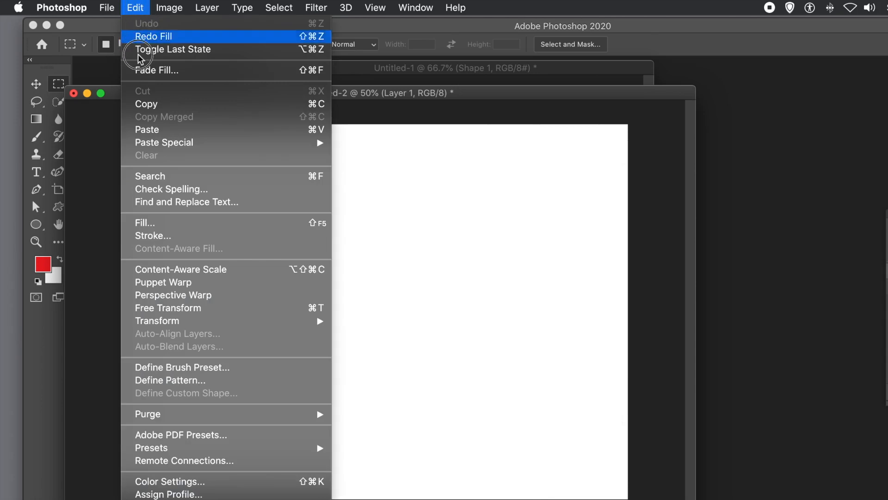
click(147, 224)
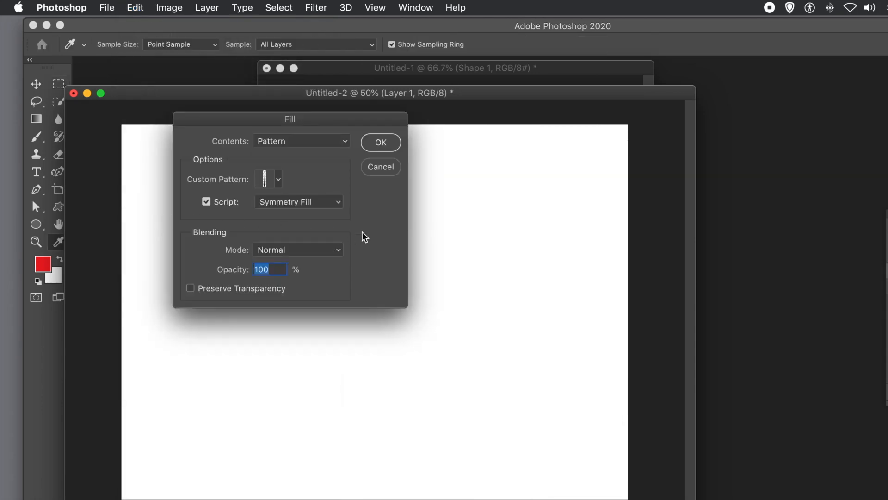
click(278, 179)
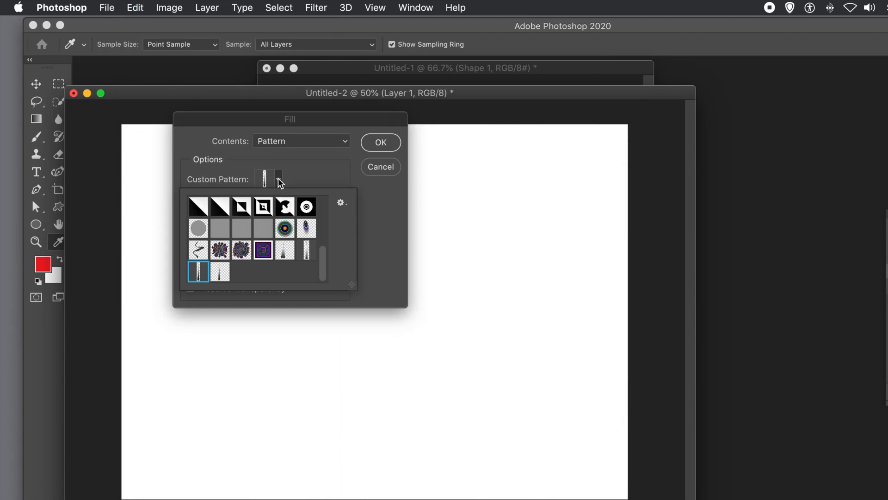
click(221, 277)
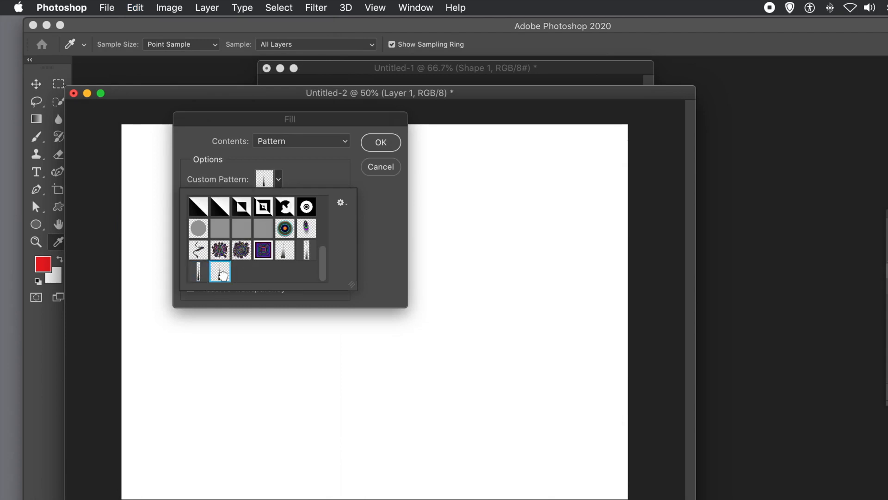
click(382, 145)
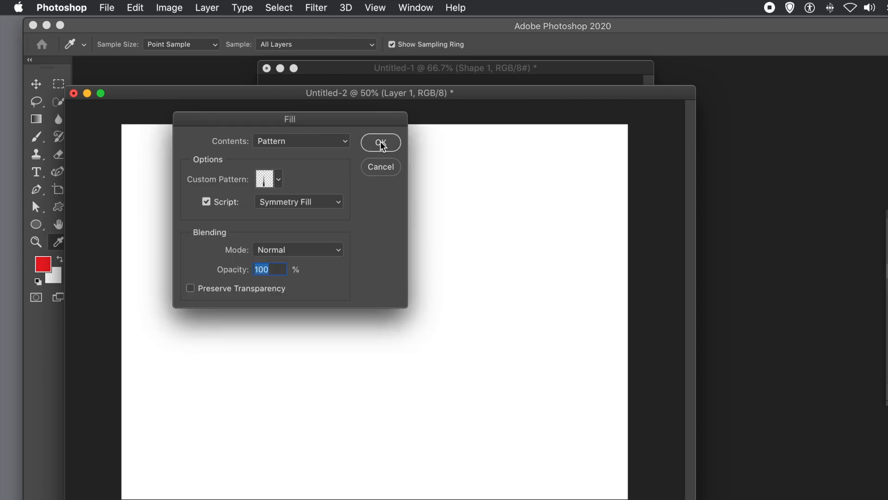
key(Return)
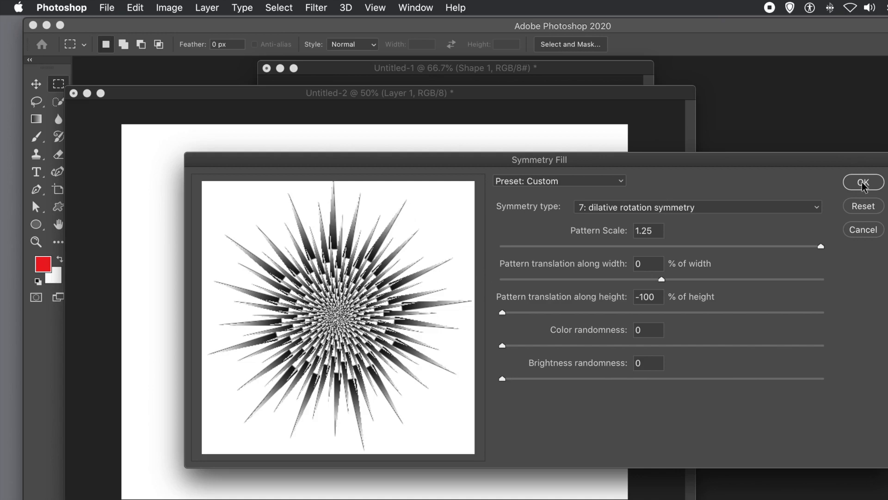
- Fill the layer with the full-canvas spike using 7: dilative rotation symmetry at scale 1.25 and -100% height translation, and undo the fill
drag(628, 158, 400, 155)
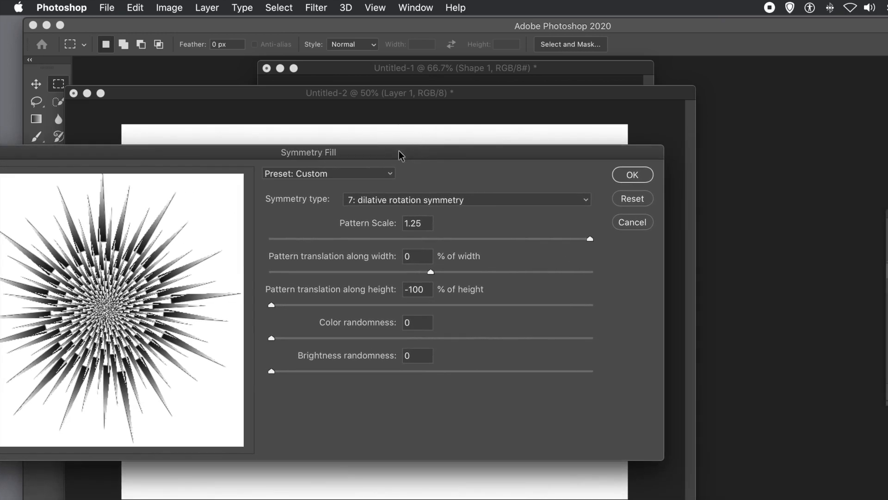
click(643, 180)
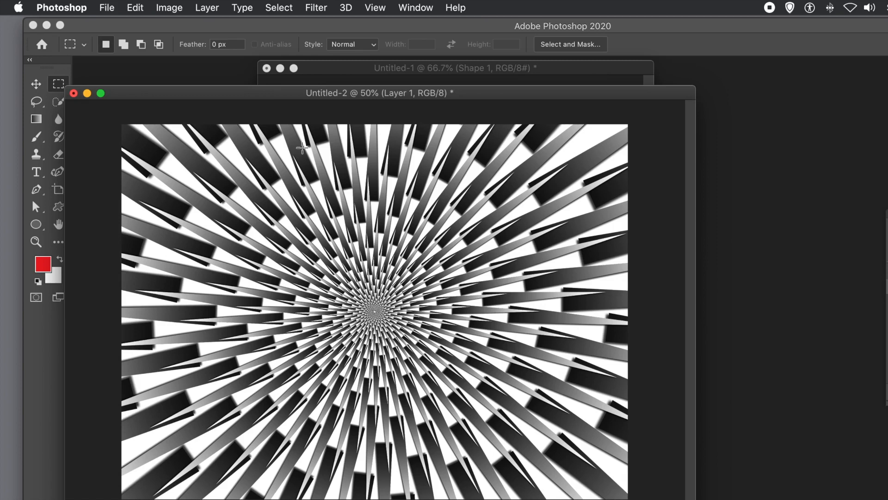
click(134, 7)
click(134, 24)
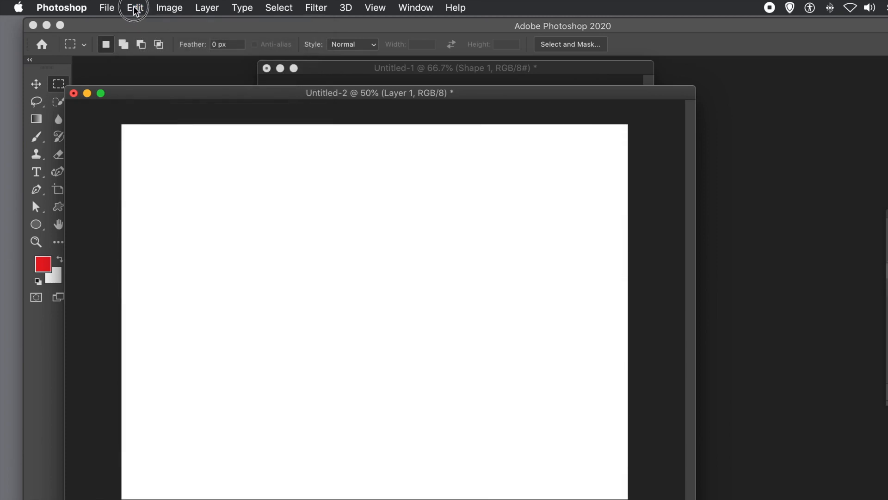
- Start a Fill with the other, lighter tightly cropped spike as the custom pattern and continue to the Symmetry Fill settings
click(135, 10)
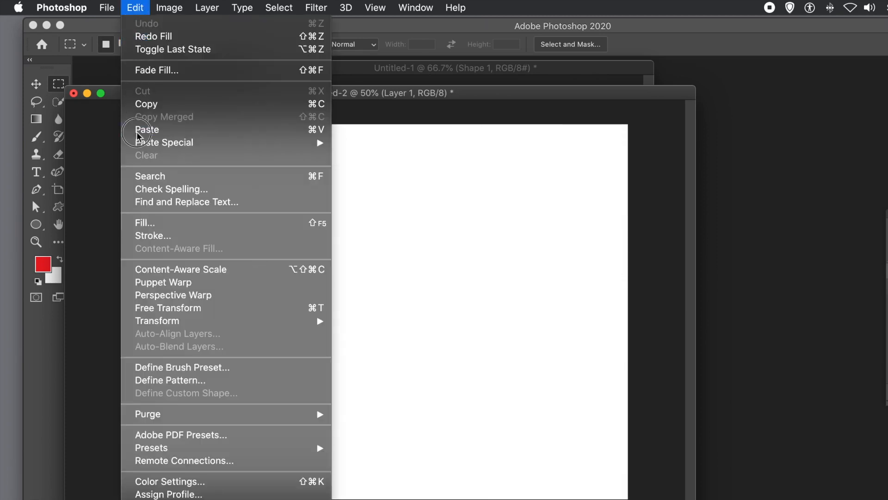
click(147, 224)
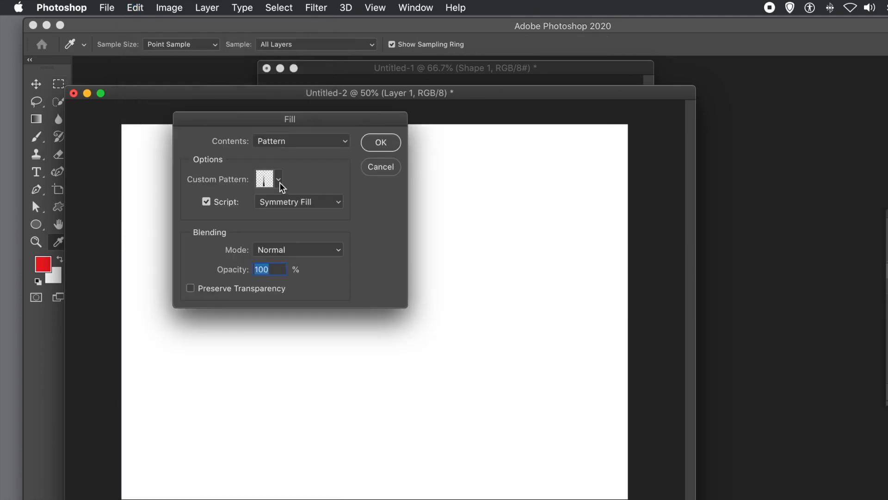
click(279, 181)
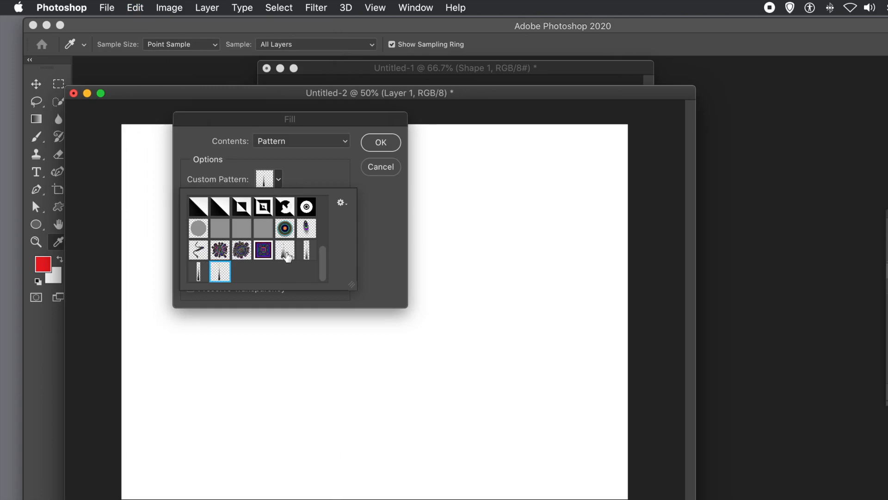
click(306, 252)
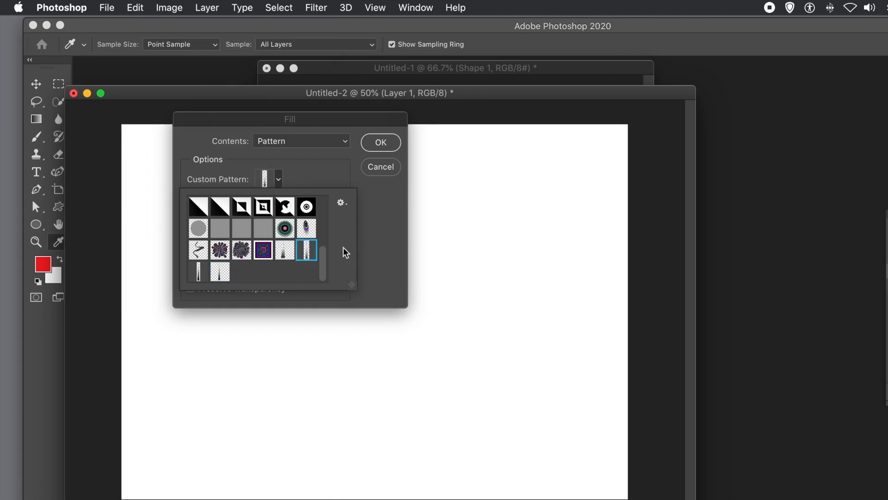
click(383, 207)
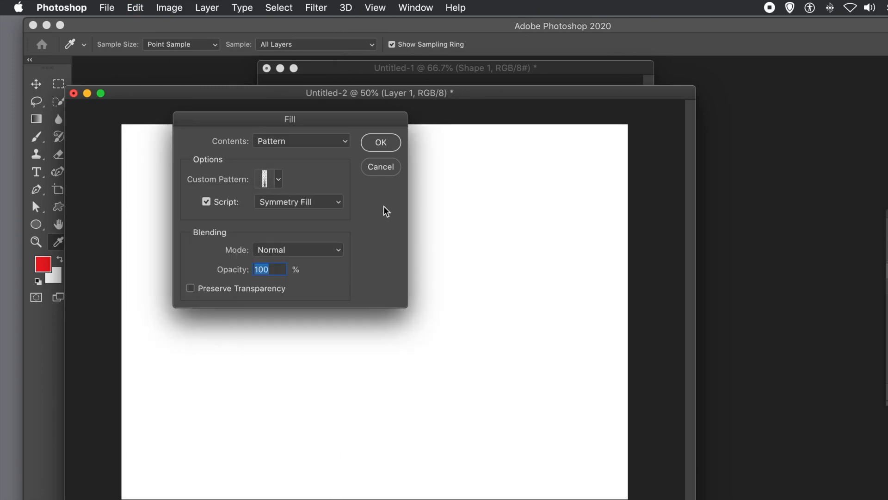
click(380, 143)
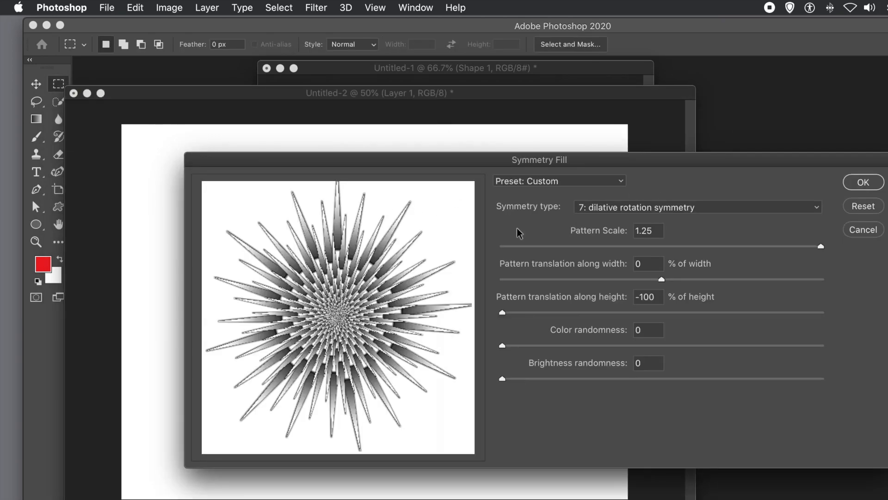
- Apply the Symmetry Fill with the lighter cropped spike at its current dilative rotation settings, and undo the fill
drag(668, 162, 483, 150)
click(674, 171)
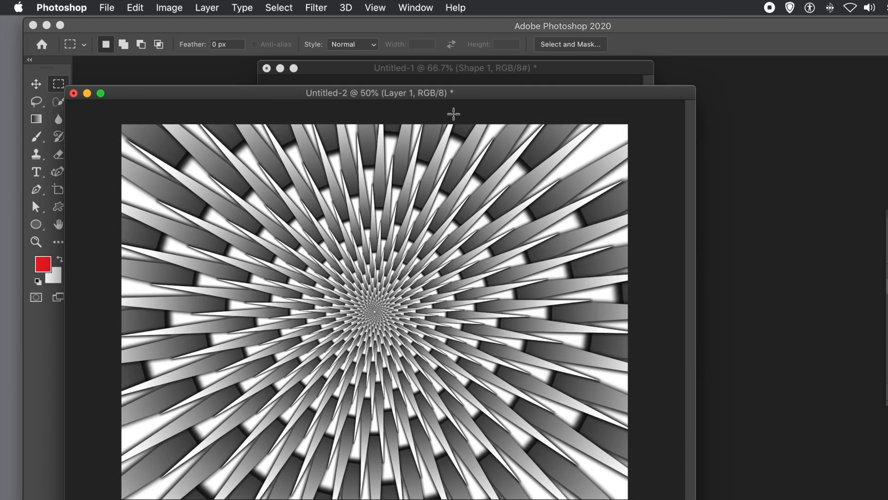
click(133, 7)
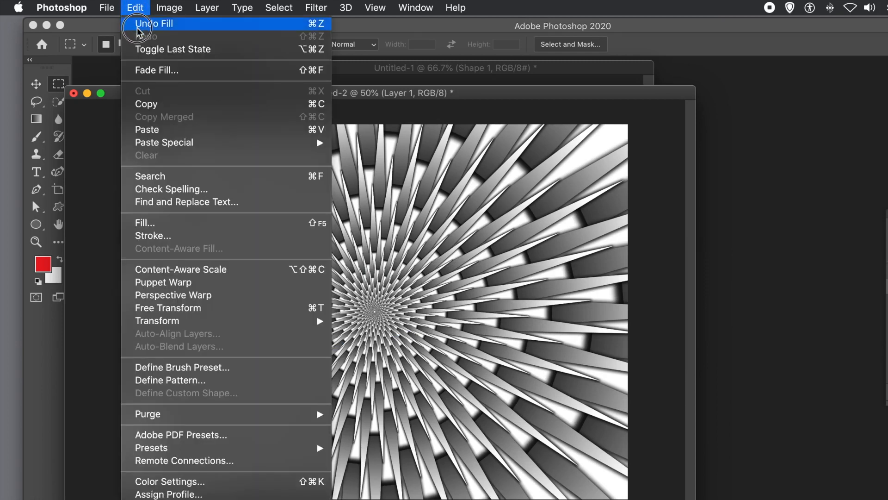
click(137, 27)
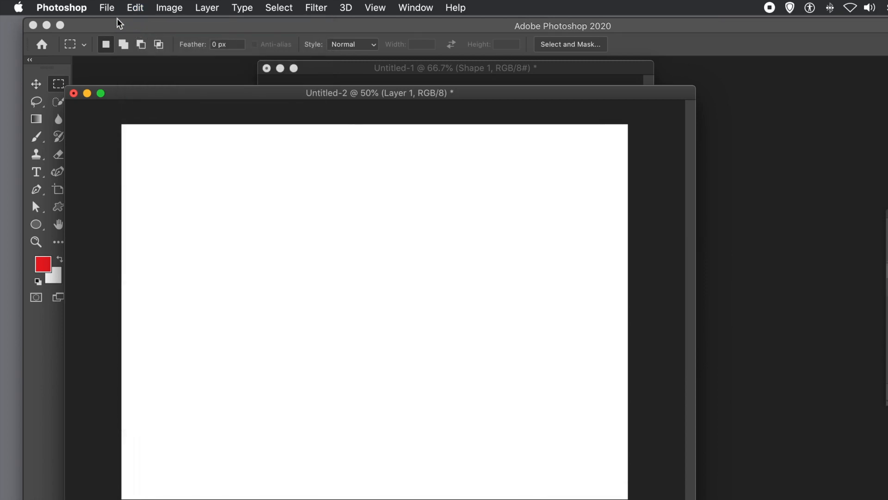
- Start the Fill again with the same lighter spike pattern, keep the Symmetry Fill script enabled, and continue to the script's settings
click(133, 8)
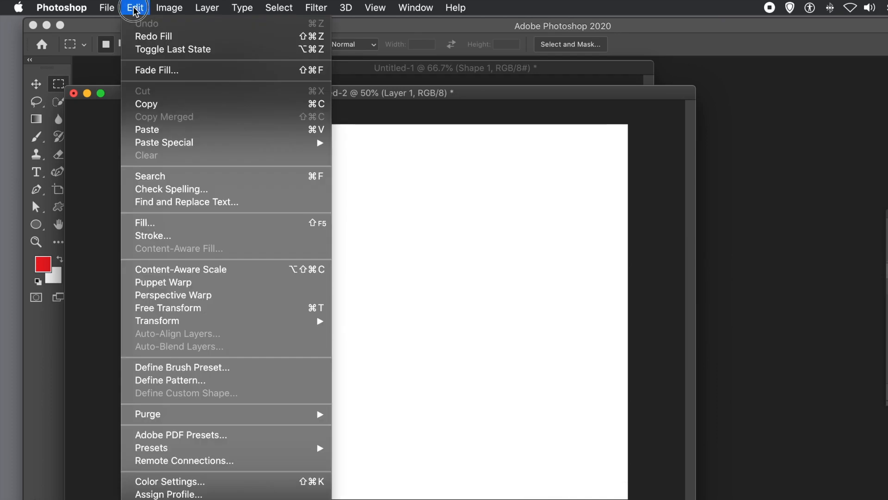
click(145, 224)
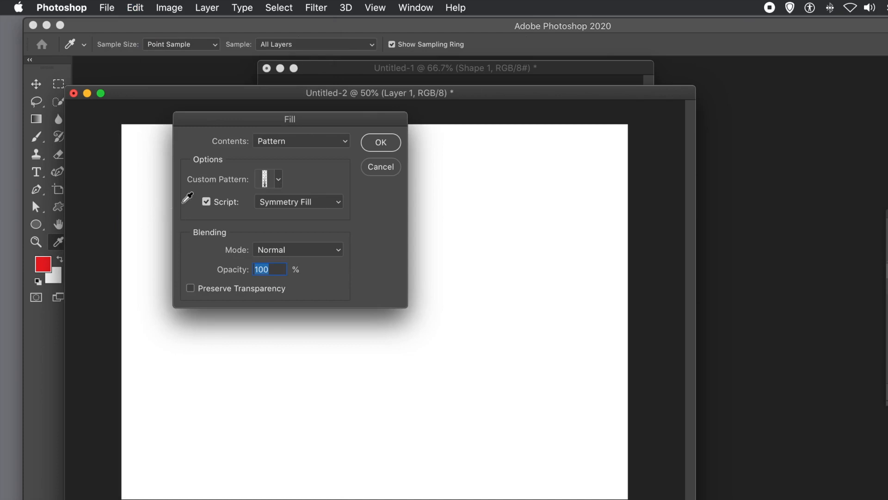
click(206, 202)
click(206, 202)
click(376, 144)
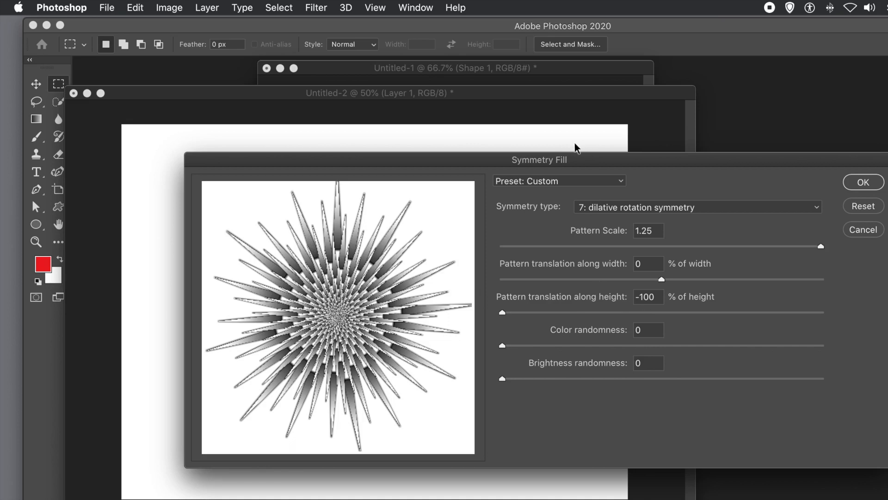
drag(579, 155, 406, 149)
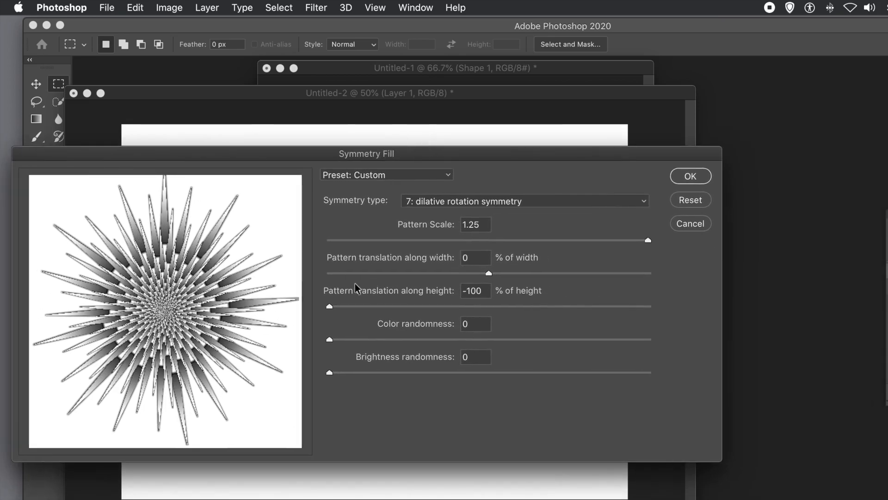
- Try a height translation of 100%, set it back to -100%, and fill the layer with the dilative rotation pattern
drag(344, 307, 676, 310)
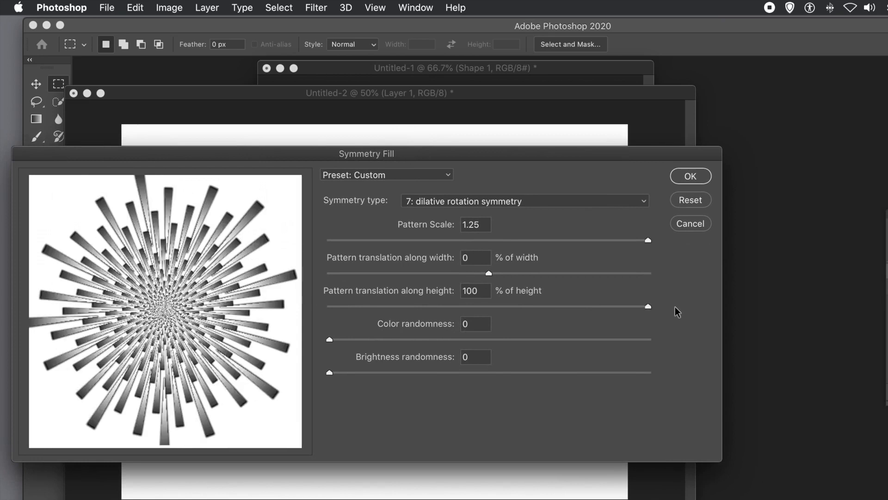
click(519, 306)
drag(520, 307, 279, 310)
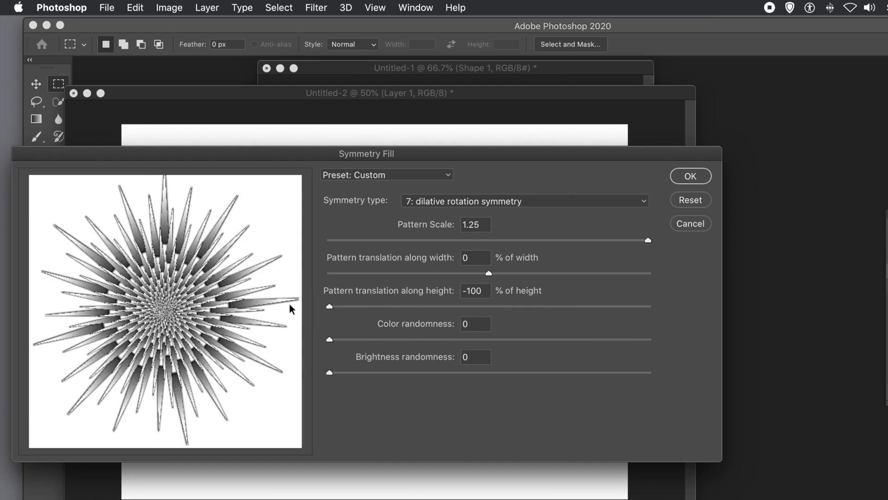
click(689, 178)
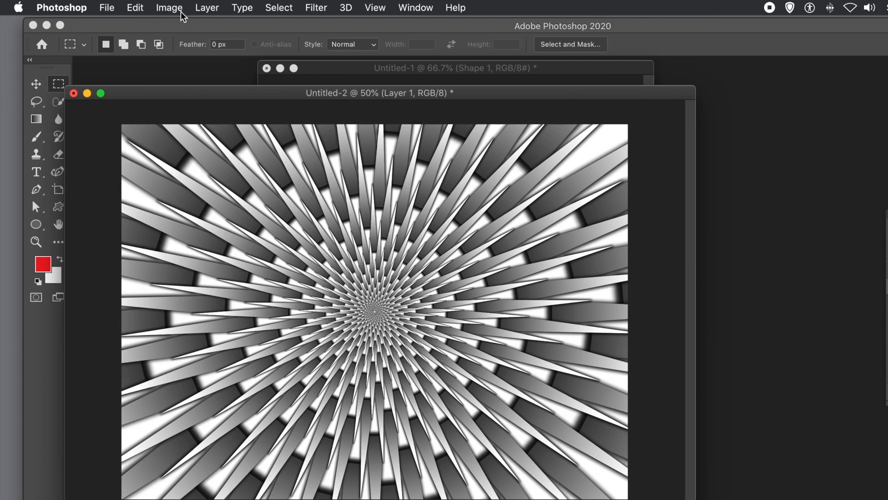
- Convert the filled Layer 1 to a Smart Object
click(207, 8)
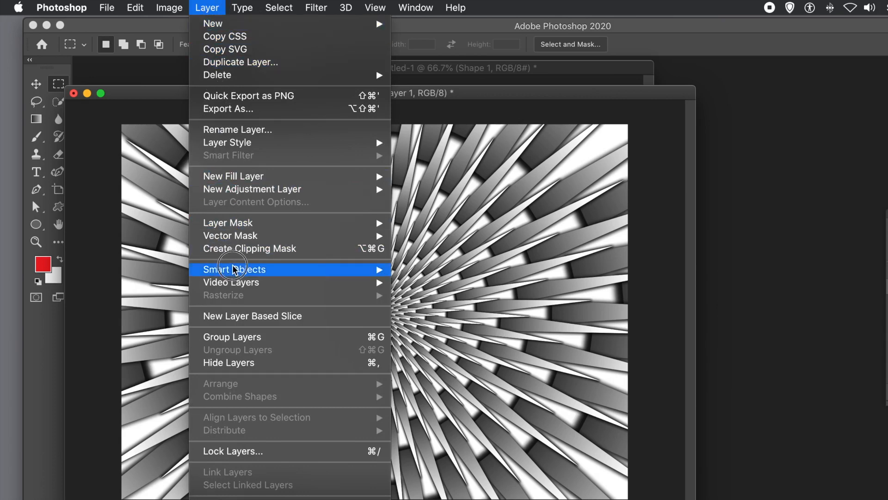
mouse_move(235, 270)
click(456, 270)
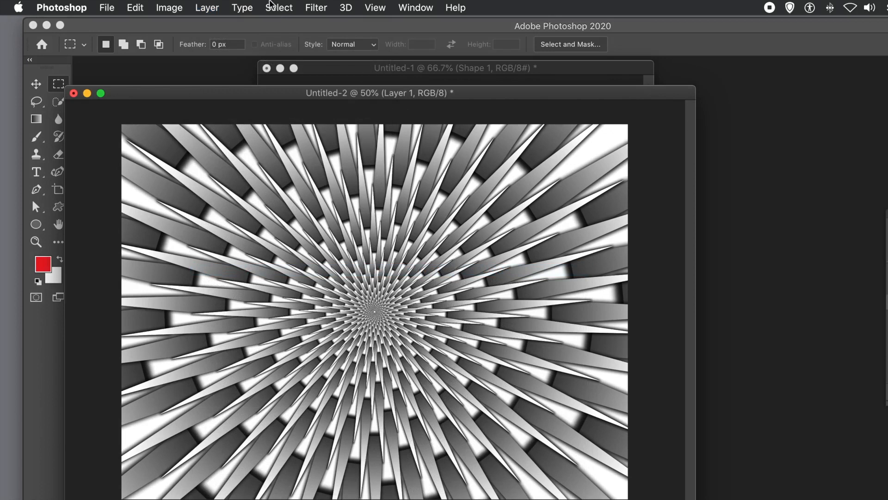
- Open the Liquify filter on the layer, try a short Forward Warp stroke at the design's center, and undo the stroke
click(316, 8)
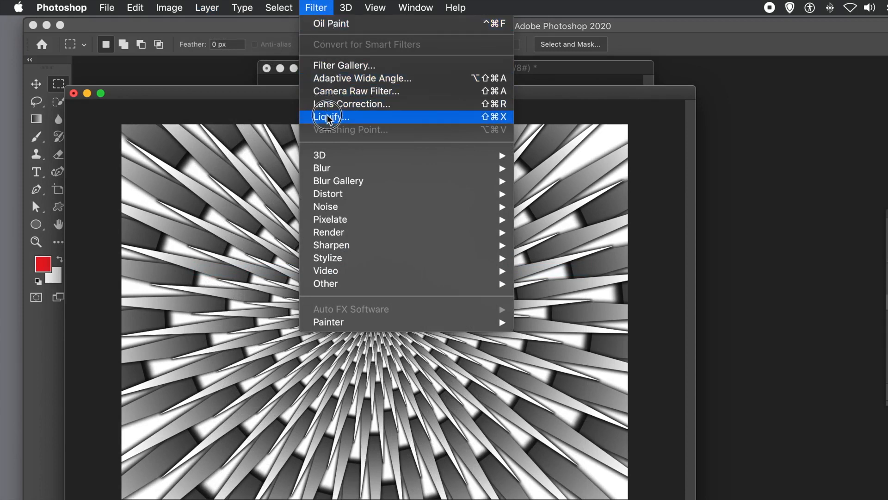
click(350, 117)
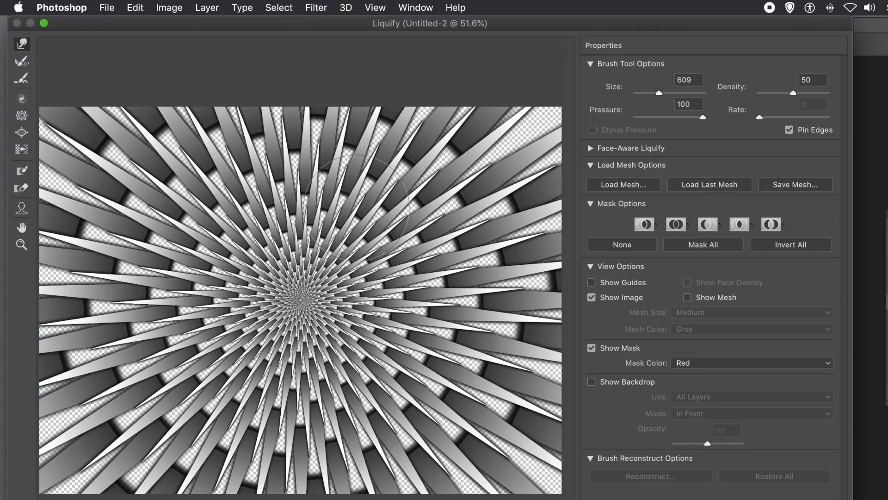
mouse_move(289, 279)
mouse_down()
mouse_move(370, 227)
mouse_move(310, 269)
mouse_up()
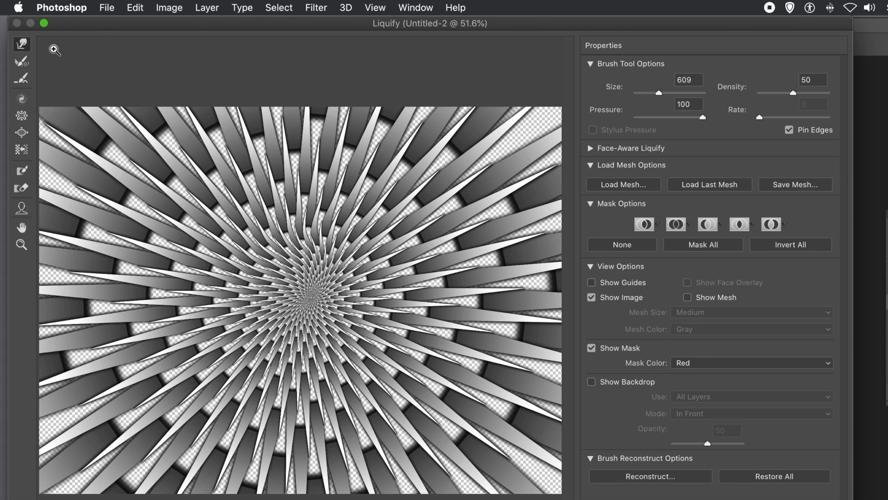
key(super+z)
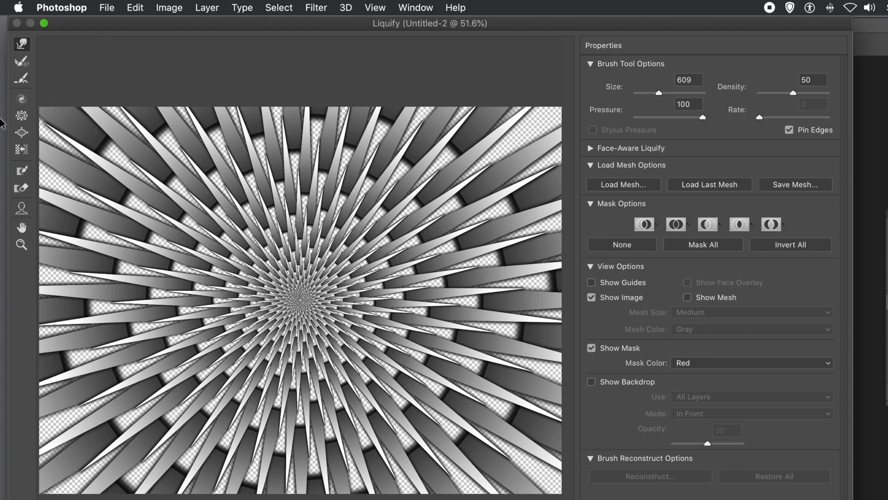
- Distort the center of the radial design with the Bloat tool at brush size 1710, and apply the Liquify filter
click(22, 133)
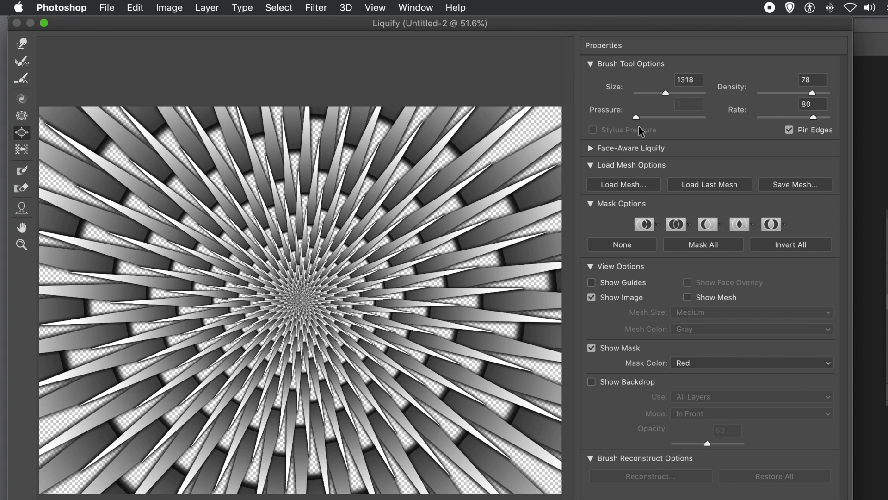
drag(673, 94, 668, 92)
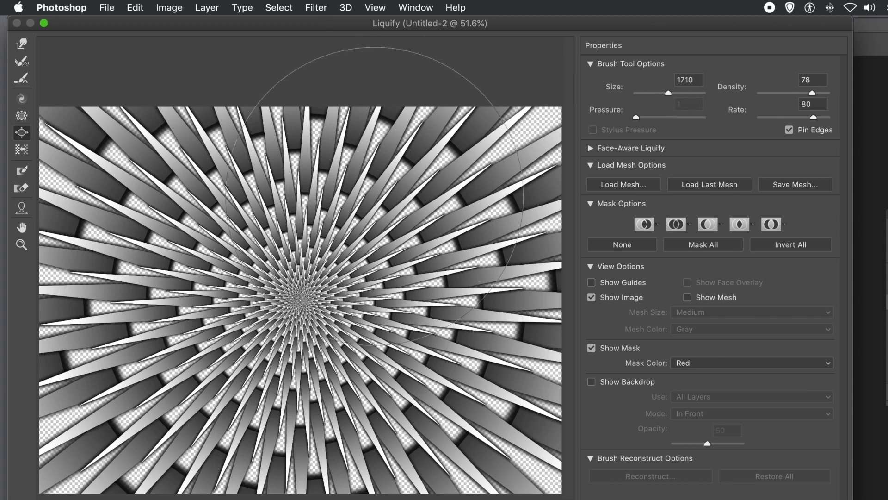
mouse_move(372, 292)
mouse_down()
mouse_move(341, 285)
mouse_move(304, 297)
mouse_move(392, 303)
mouse_move(559, 285)
mouse_up()
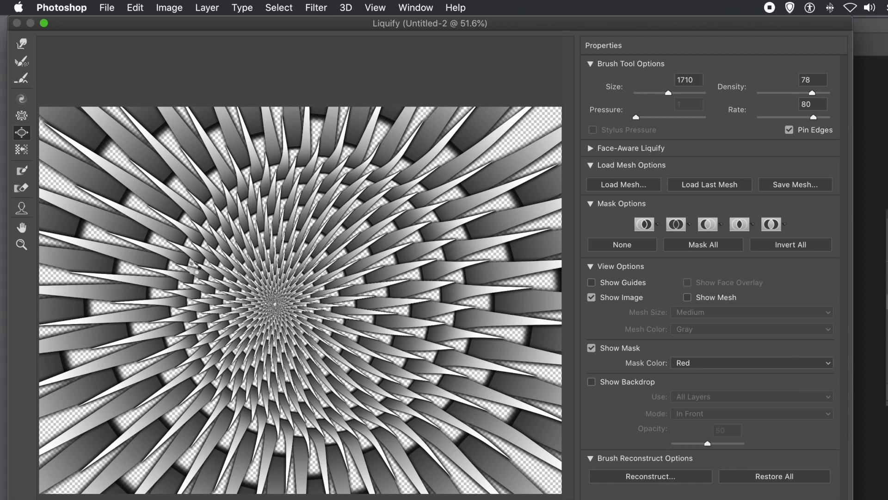
key(Return)
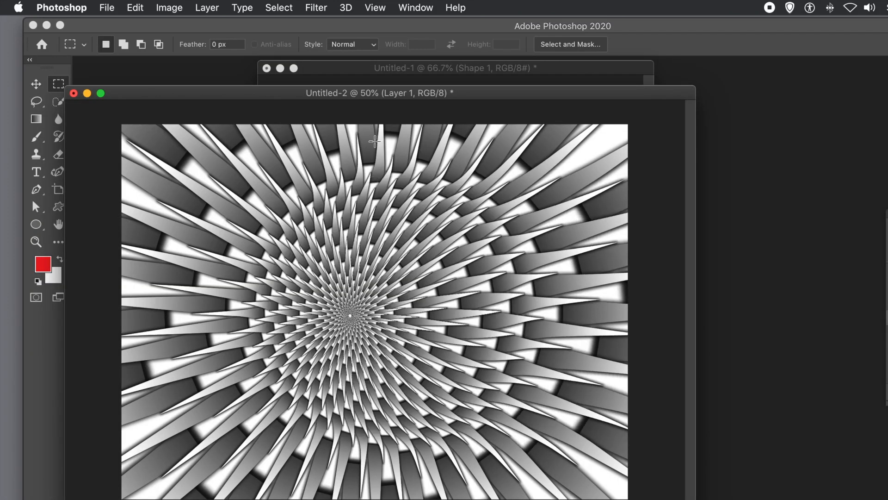
- Undo the Liquify distortion on the radial design
key(super+z)
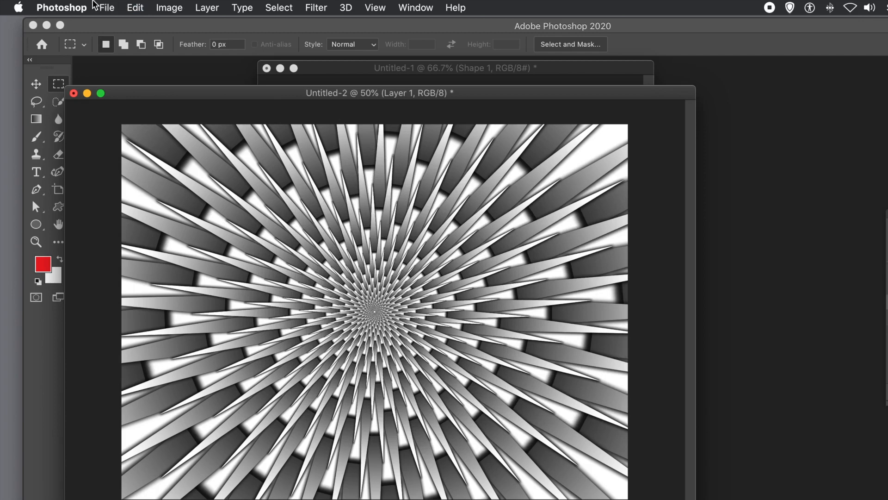
- Try a Distort transform that pulls the radial design's upper-left corner inward along the upper edge, and undo it
click(134, 8)
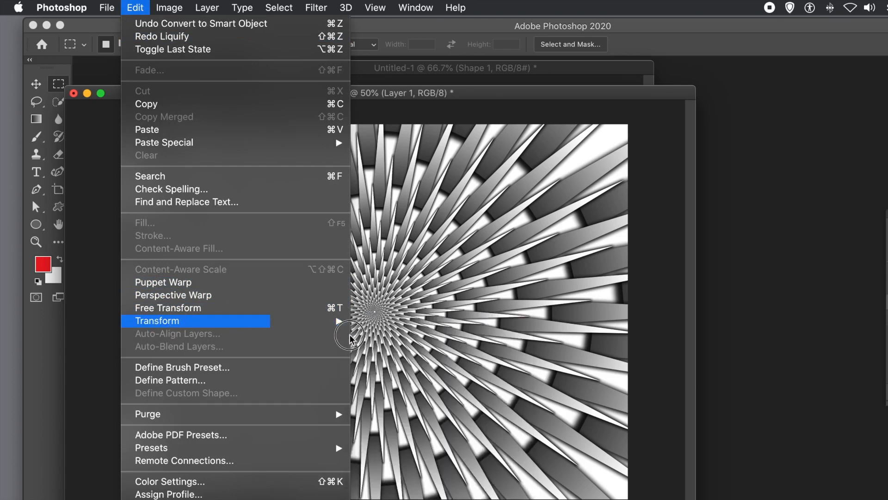
mouse_move(228, 320)
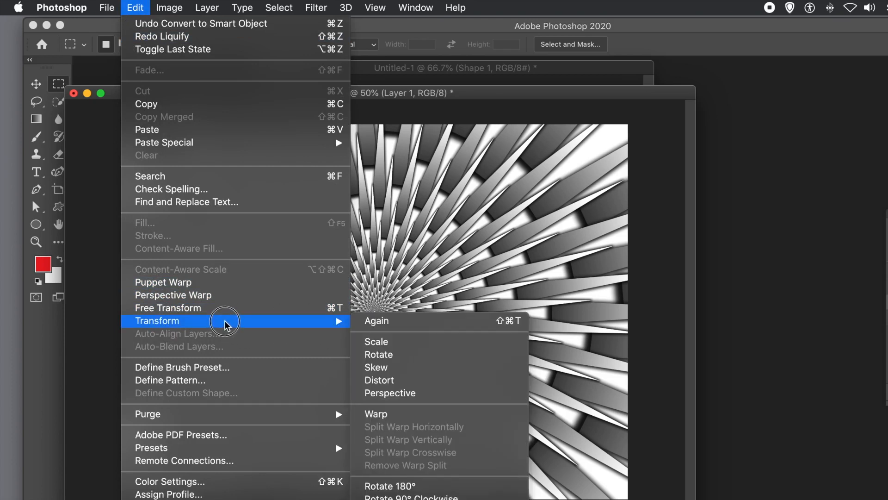
click(389, 382)
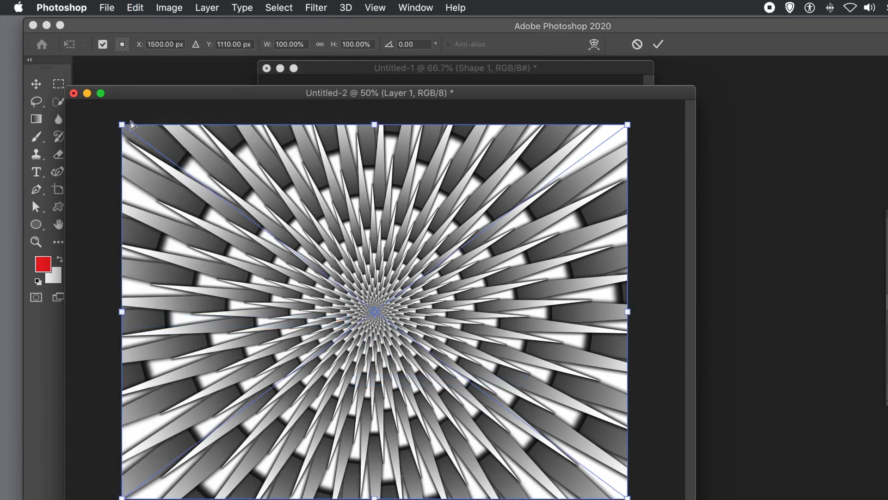
drag(121, 124, 448, 124)
key(Return)
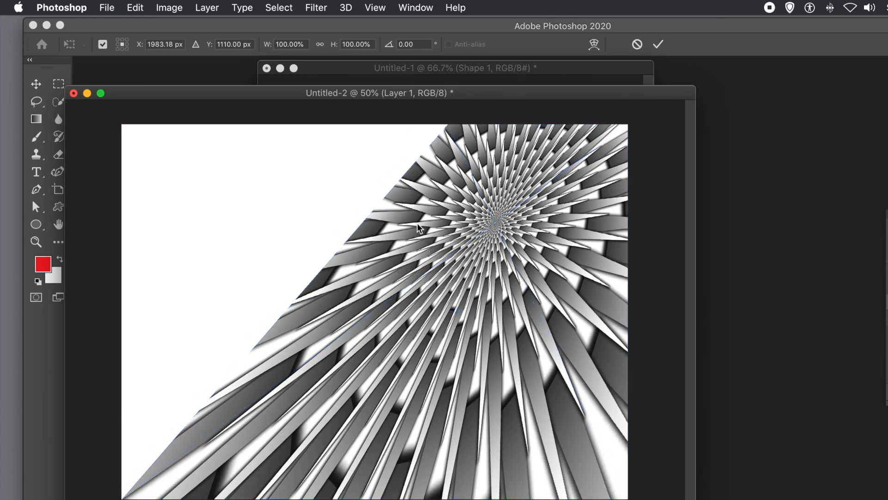
key(m)
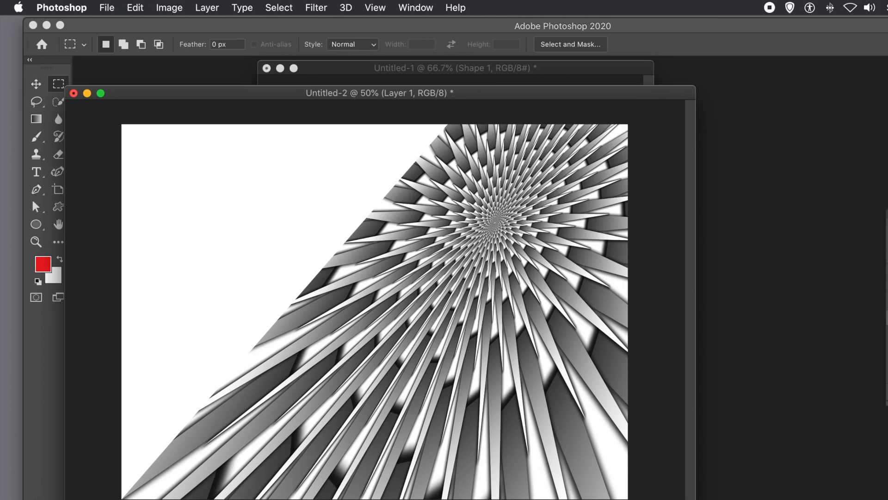
key(super+z)
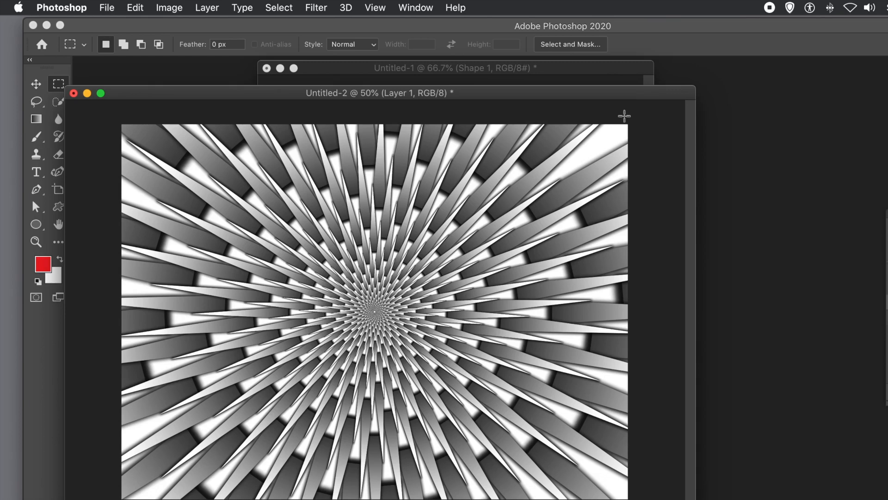
- Preview a Bevel & Emboss layer style with Inner Bevel on the radial design, and cancel it
click(207, 10)
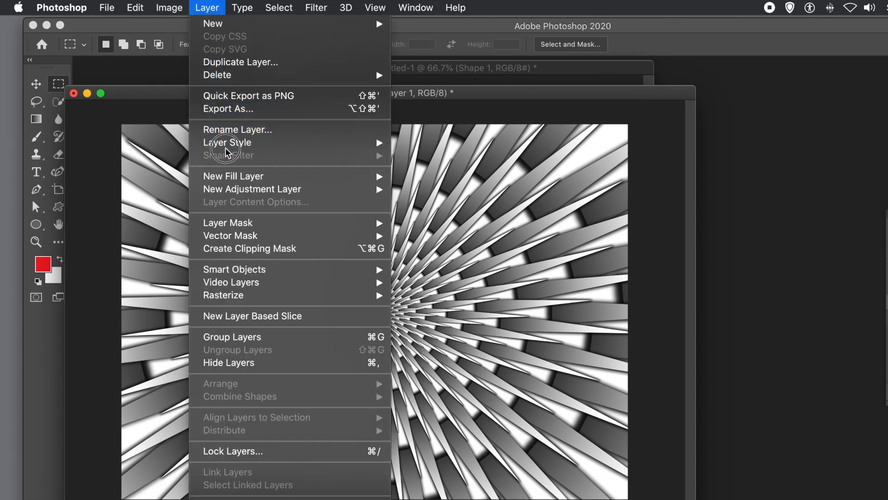
mouse_move(218, 143)
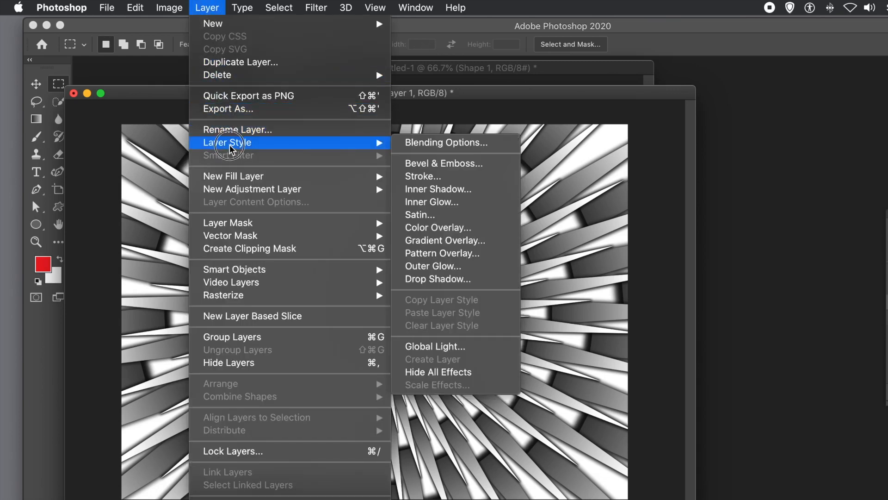
click(460, 162)
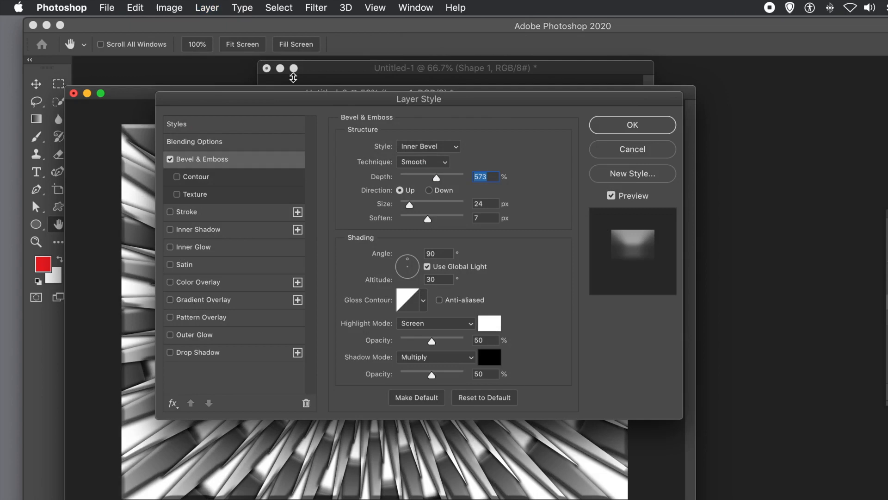
drag(280, 97, 324, 118)
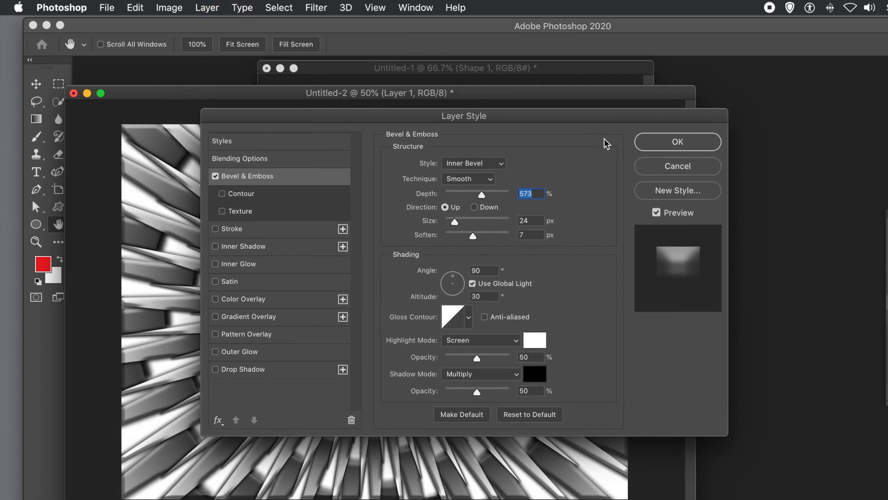
click(660, 168)
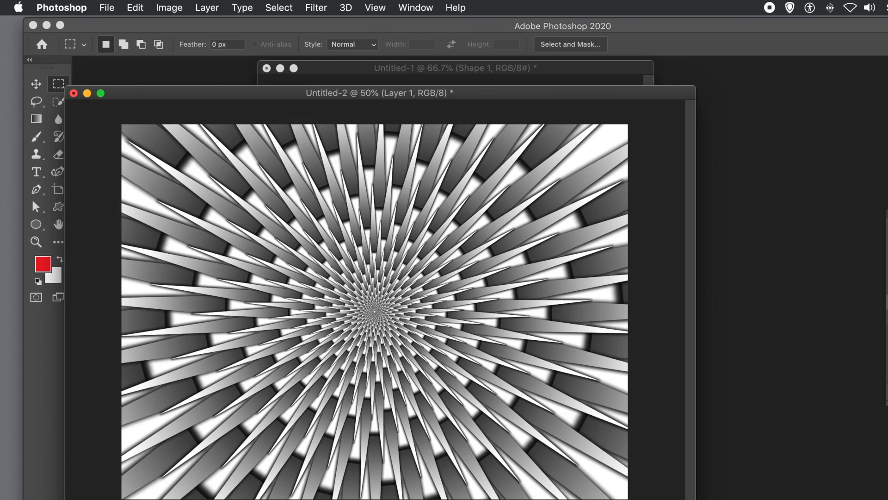
- Revert the layer to its blank state and start a Pattern fill using the spike pattern and the Symmetry Fill script
key(super+z)
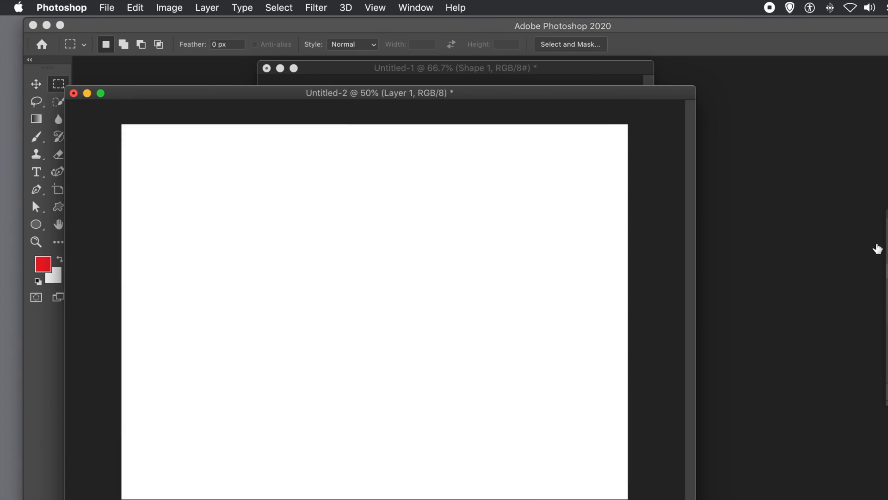
click(133, 9)
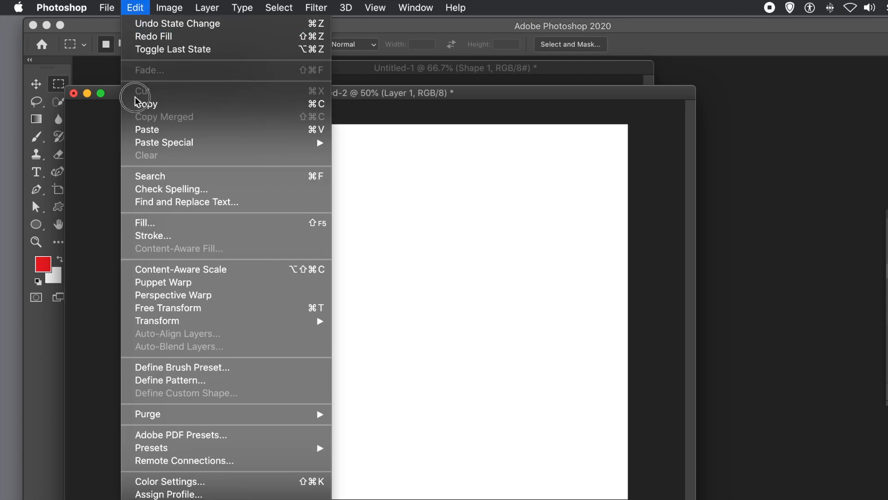
click(138, 225)
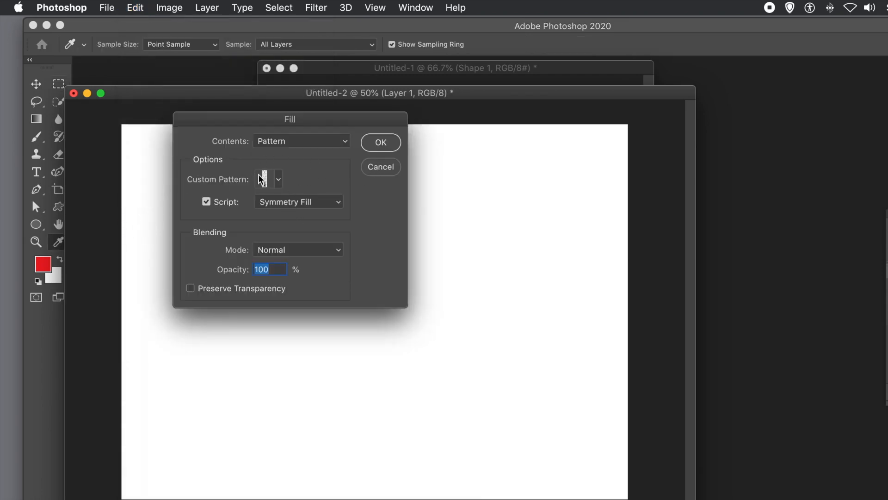
click(279, 180)
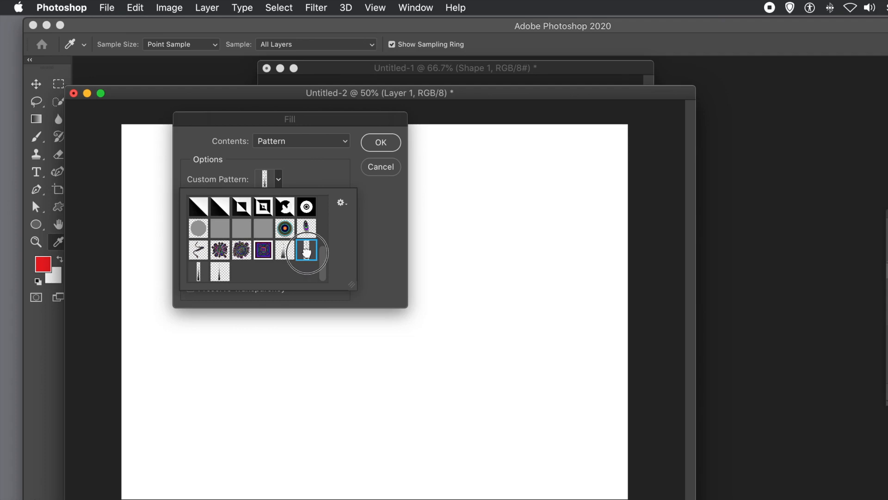
click(384, 264)
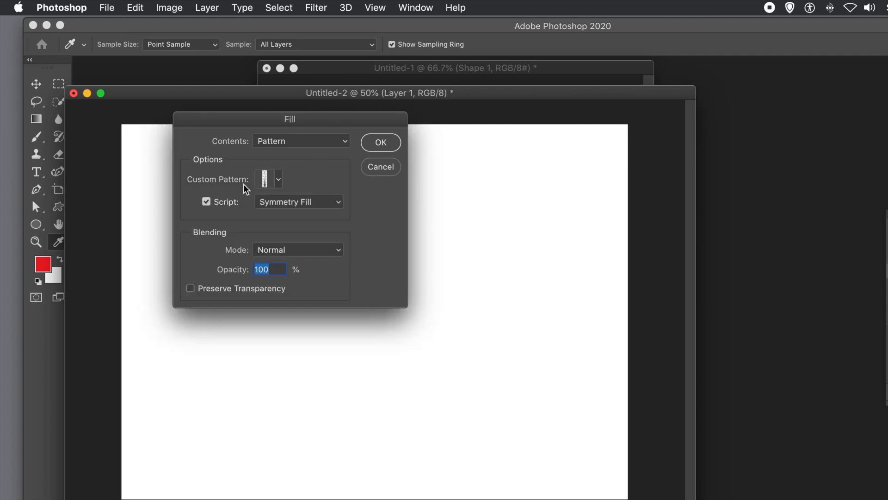
click(204, 202)
click(208, 201)
click(376, 144)
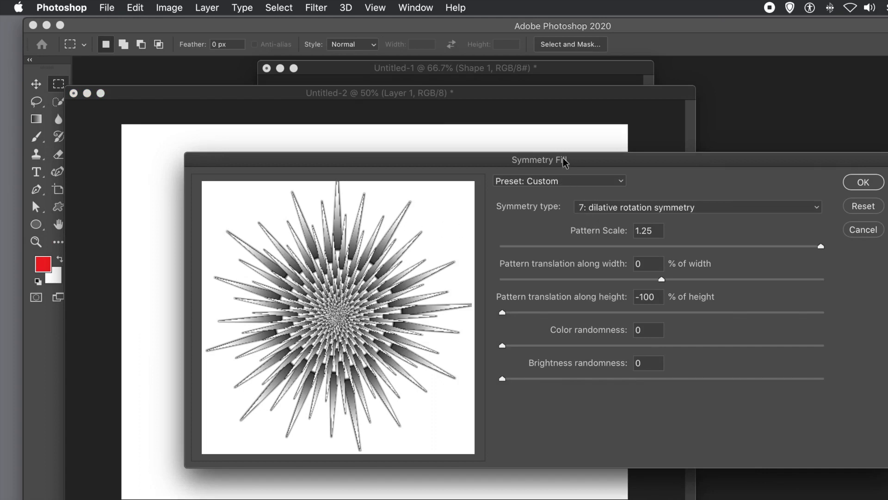
- Set the Symmetry Fill pattern scale to 0.63 and fill the layer with the dilative rotation pattern
drag(563, 159, 370, 154)
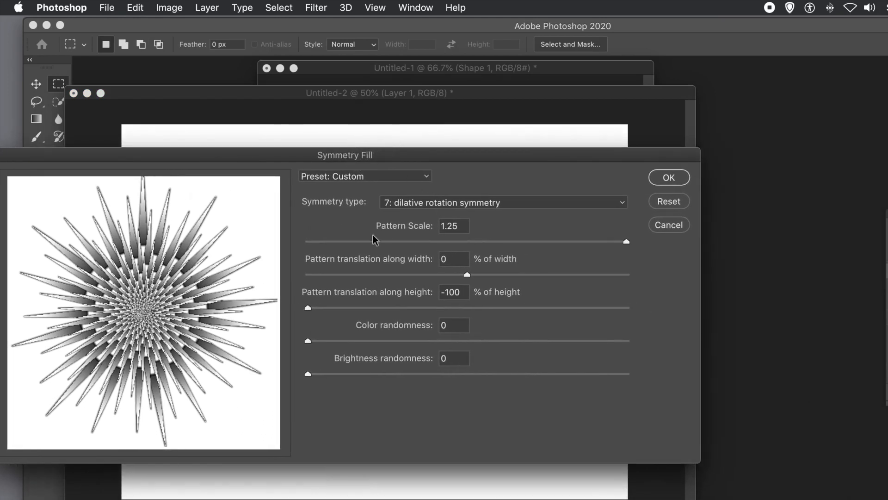
click(394, 242)
drag(401, 242, 430, 243)
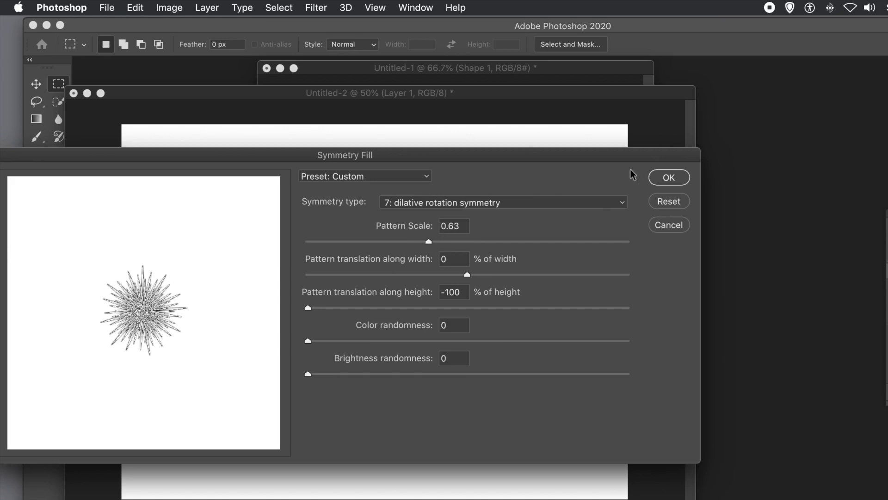
click(669, 178)
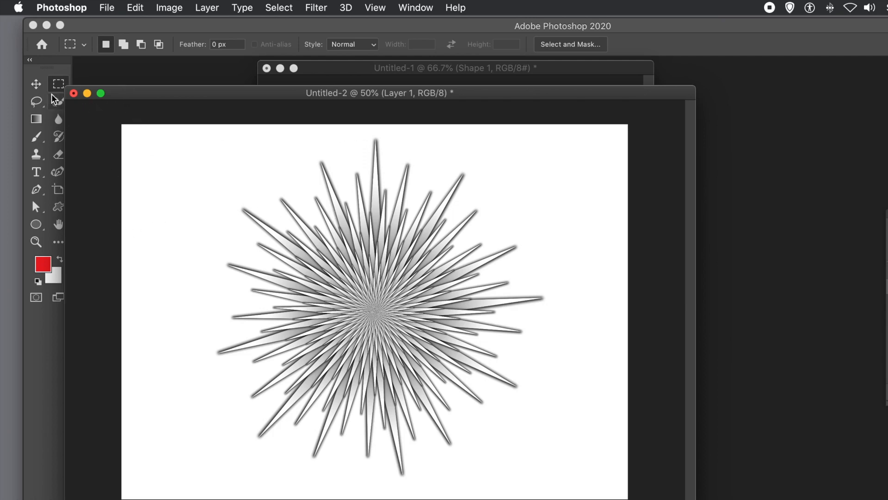
- Convert the starburst layer to a Smart Object and move it toward the upper-left of the canvas
click(39, 86)
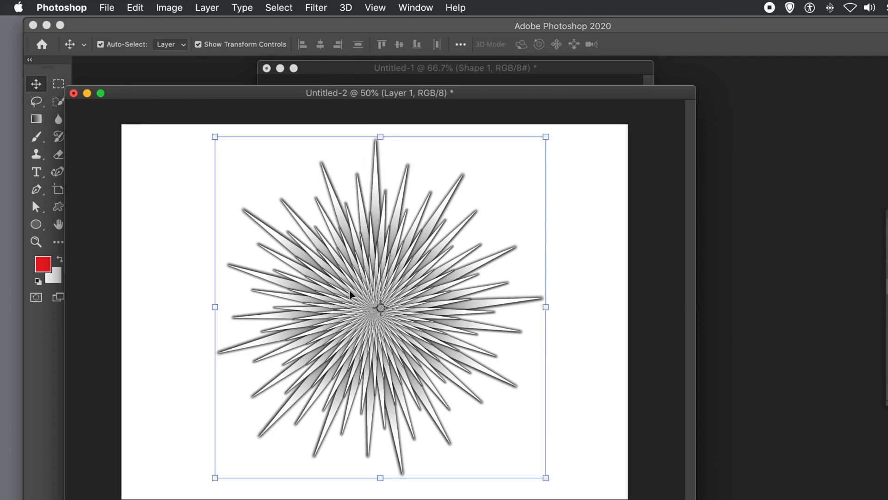
click(198, 7)
click(264, 250)
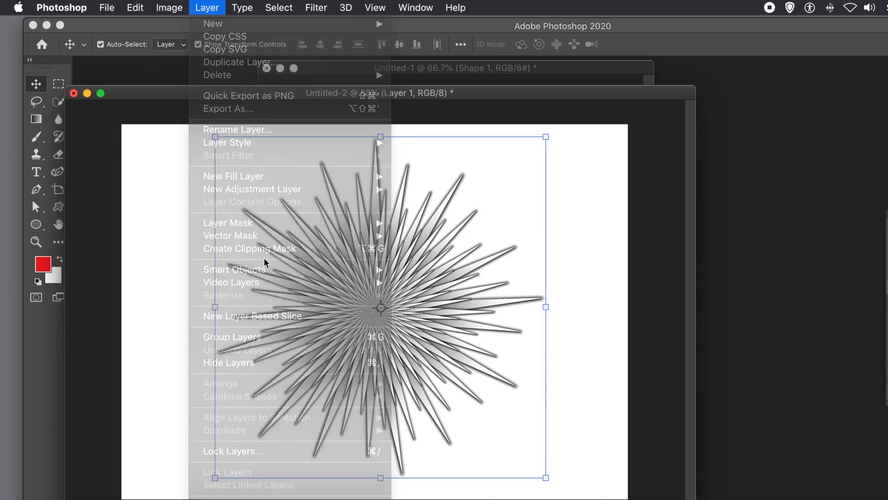
key(super+t)
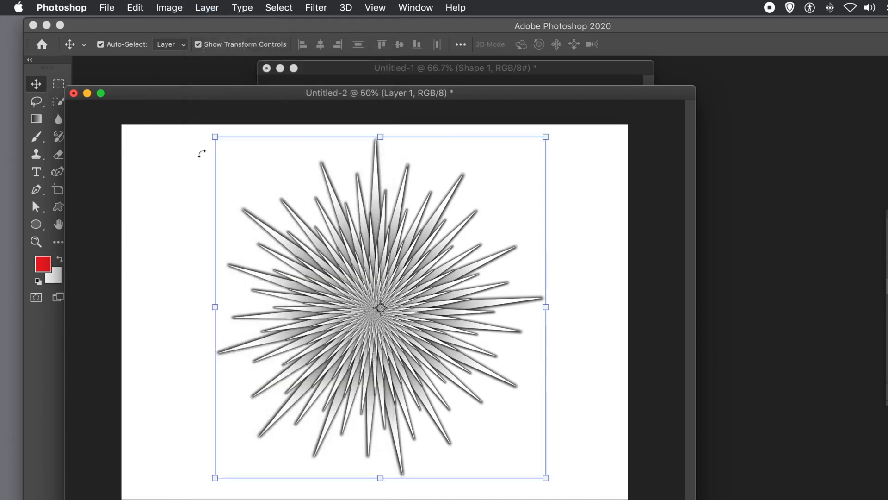
click(214, 8)
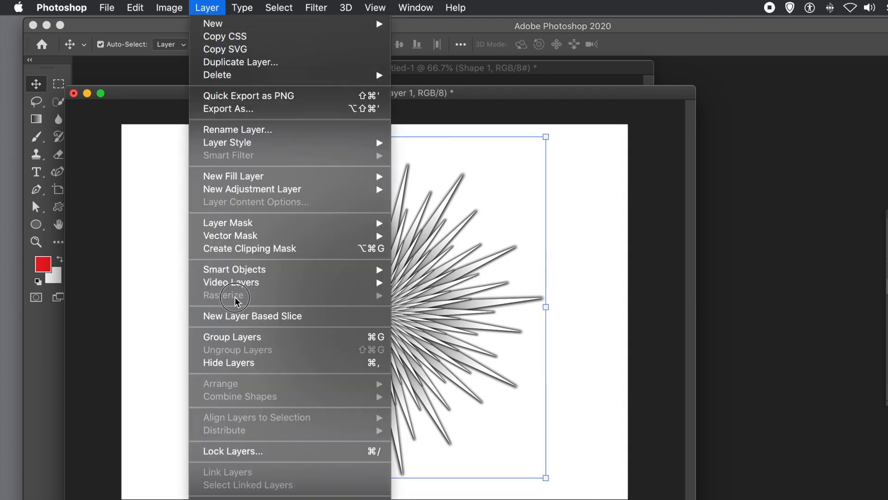
mouse_move(283, 273)
click(418, 273)
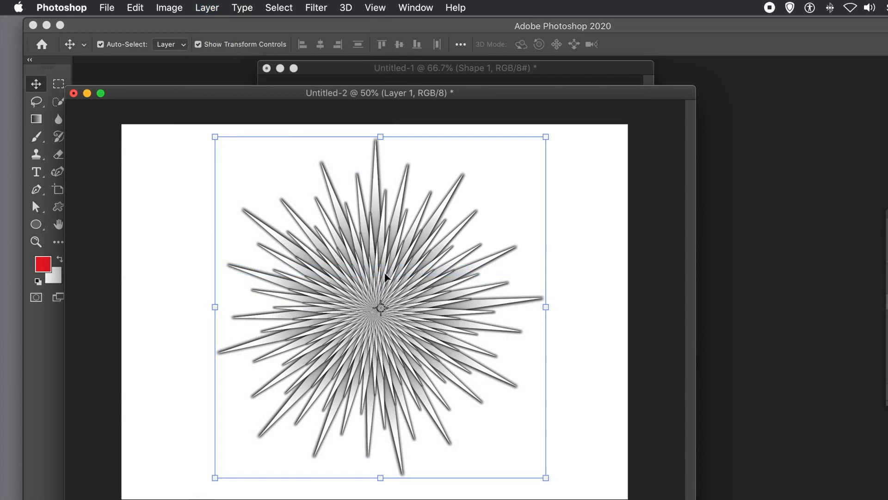
drag(389, 273, 351, 240)
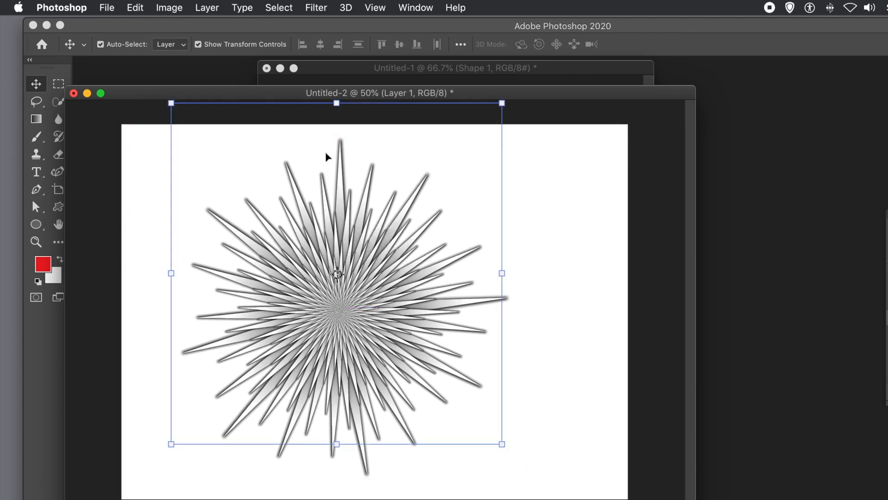
- Try bloating the starburst's center with the Liquify Bloat tool at brush size 1710, apply the filter, and undo it
click(321, 9)
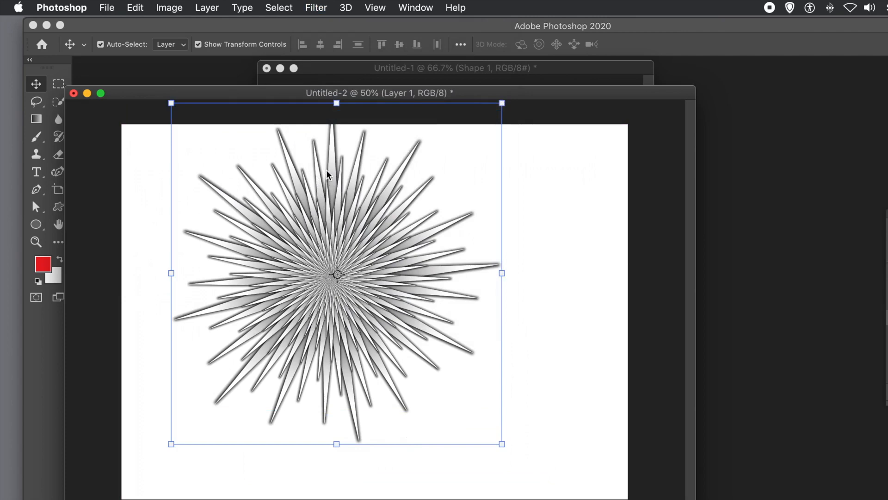
click(308, 10)
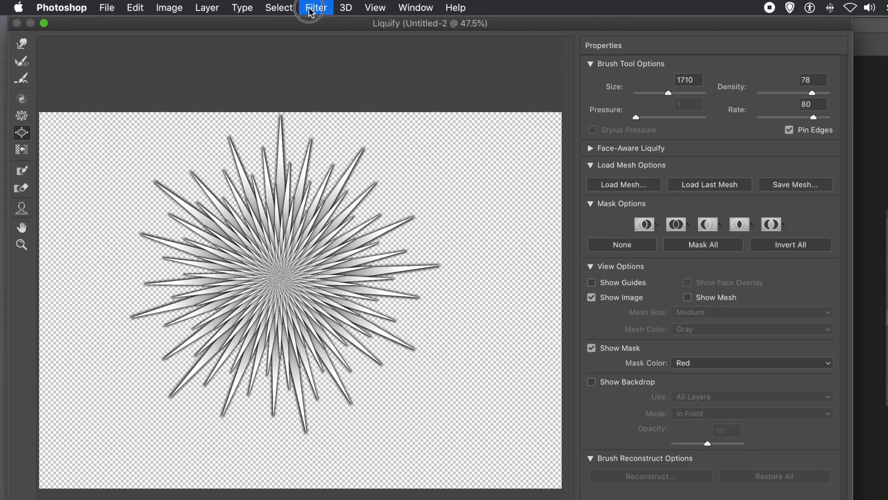
mouse_move(302, 242)
mouse_down()
mouse_move(280, 290)
mouse_move(281, 248)
mouse_move(258, 284)
mouse_move(292, 267)
mouse_move(262, 286)
mouse_move(278, 270)
mouse_move(274, 298)
mouse_move(278, 274)
mouse_move(259, 298)
mouse_move(257, 285)
mouse_move(276, 273)
mouse_move(251, 296)
mouse_move(259, 280)
mouse_move(240, 288)
mouse_move(307, 279)
mouse_move(309, 272)
mouse_up()
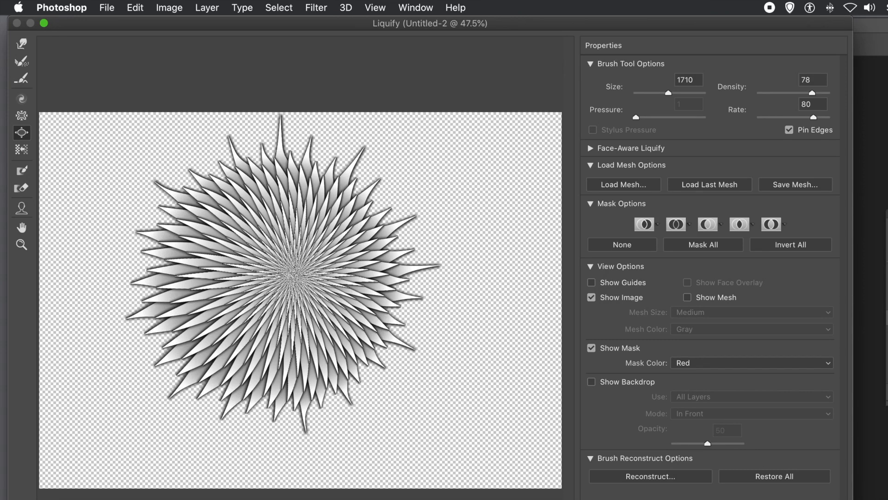
key(Return)
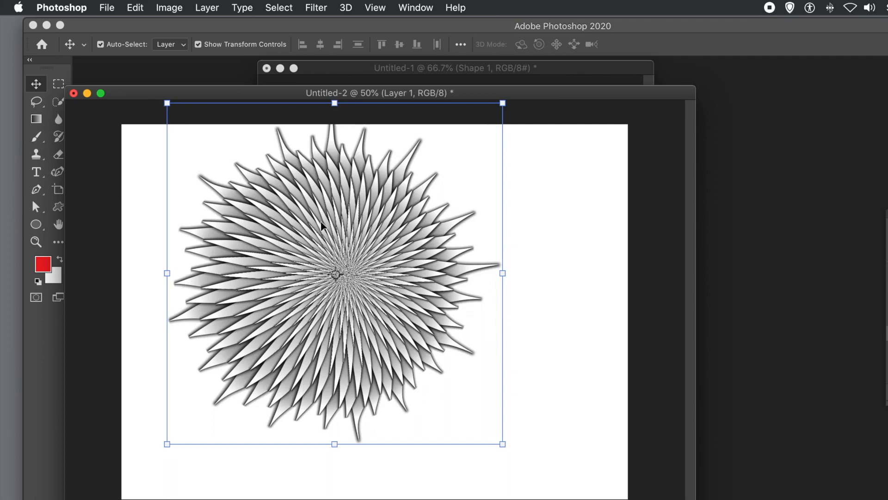
key(super+z)
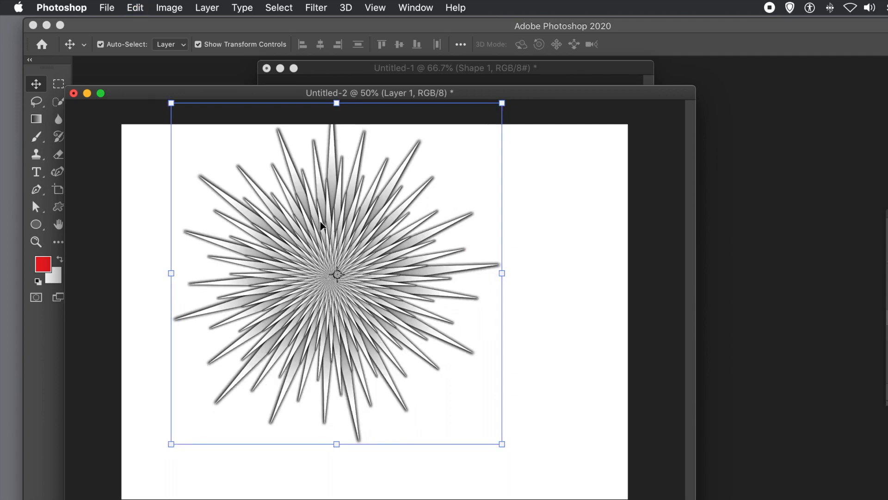
- Warp the starburst so its upper spikes sweep right and its center shifts left, and apply the transformation
click(136, 7)
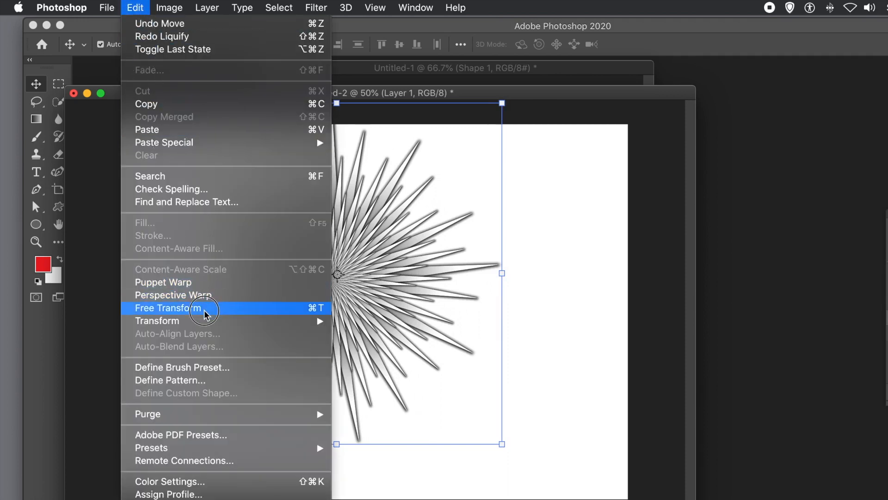
mouse_move(206, 323)
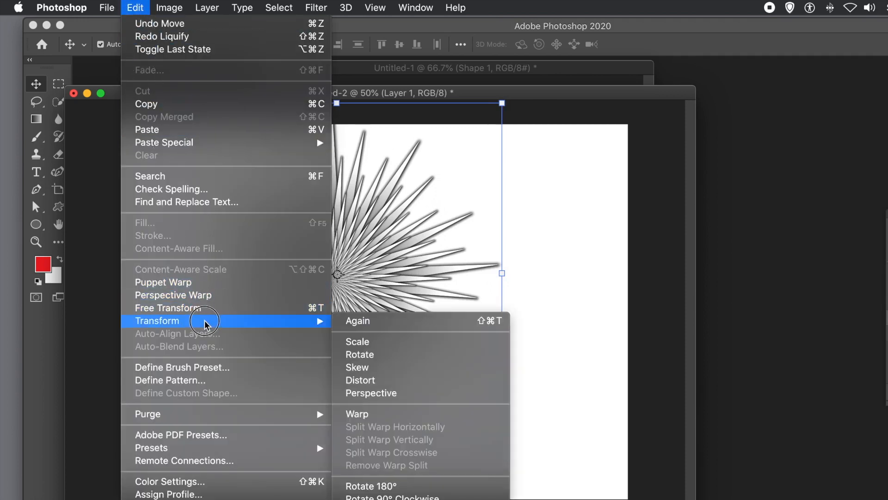
click(360, 415)
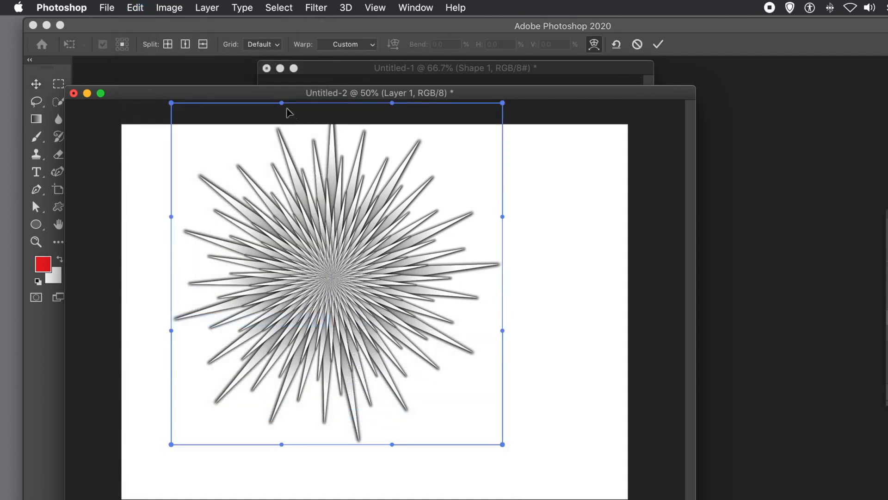
drag(281, 104, 506, 133)
drag(365, 265, 239, 292)
click(658, 44)
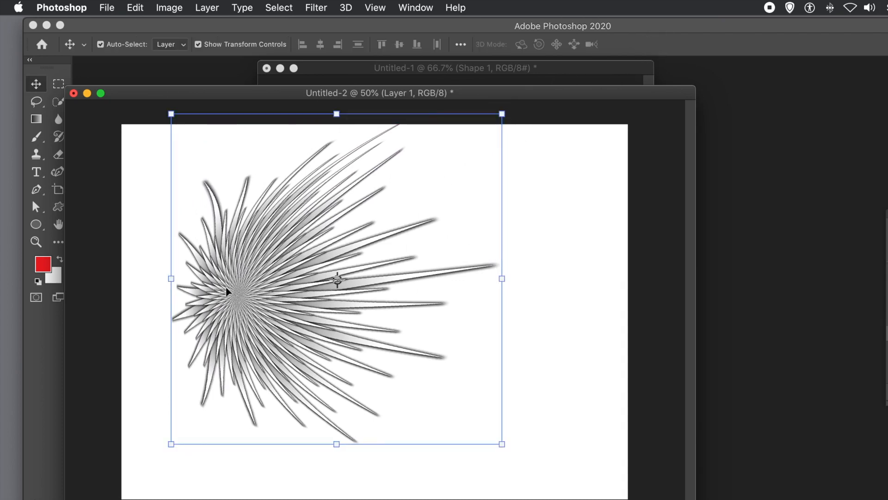
- Cover the whole canvas with about 17 overlapping copies of the warped starburst, and flatten the image
drag(246, 297, 376, 292)
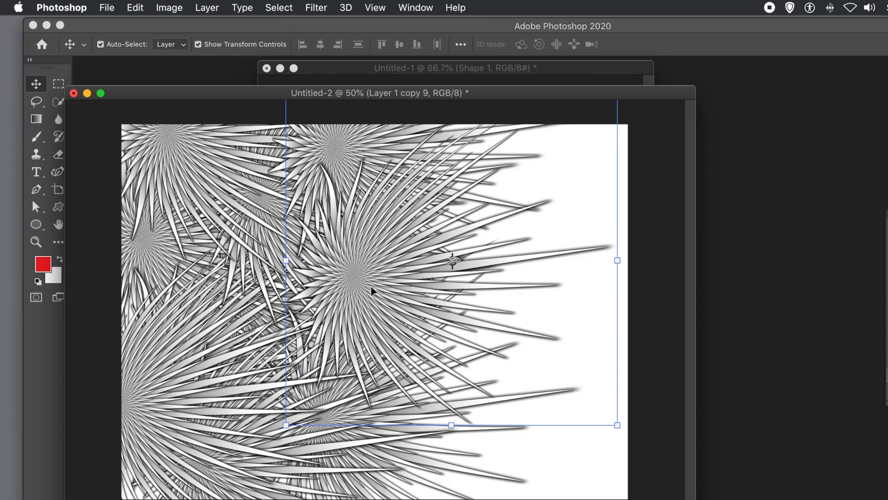
drag(370, 254, 298, 235)
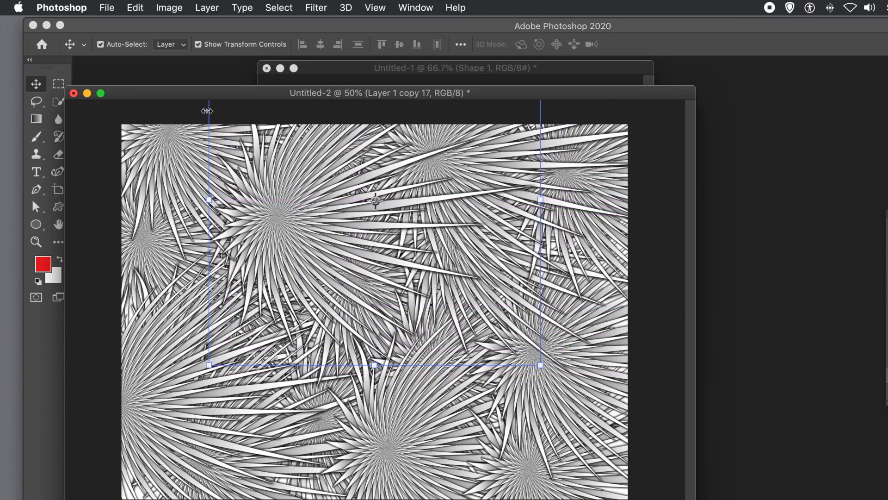
click(207, 8)
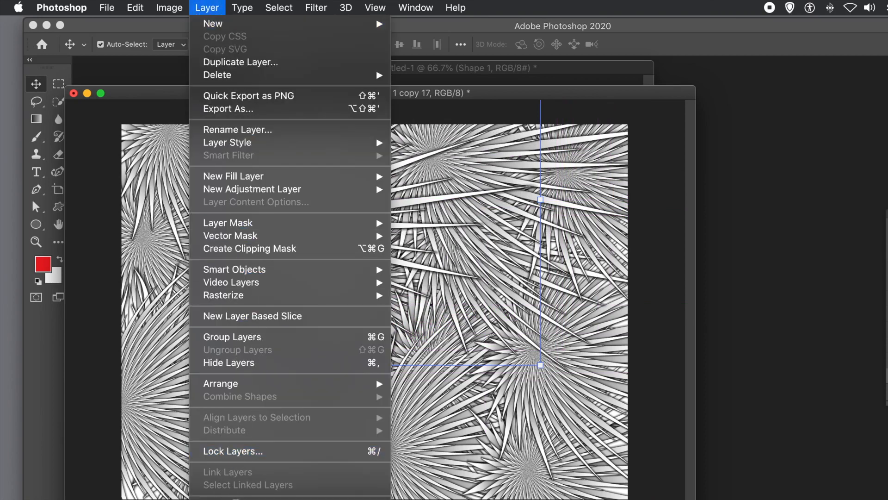
click(273, 499)
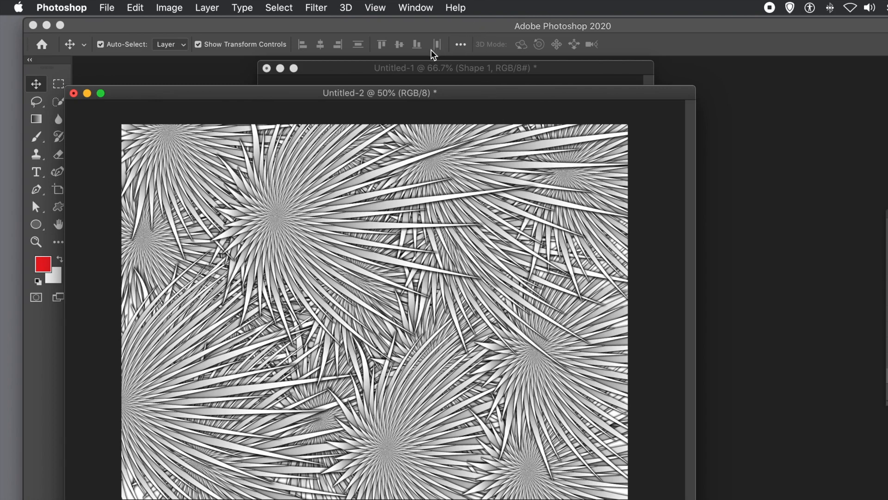
- Apply the Oil Paint filter twice with Stylization 9.3, Cleanliness 9.3, Scale 0.8, Bristle Detail 10.0 and Lighting off
click(326, 11)
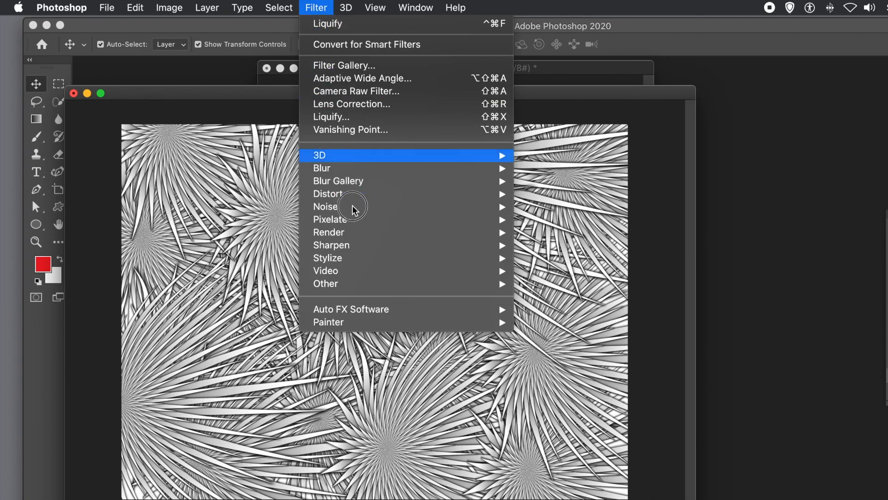
mouse_move(348, 258)
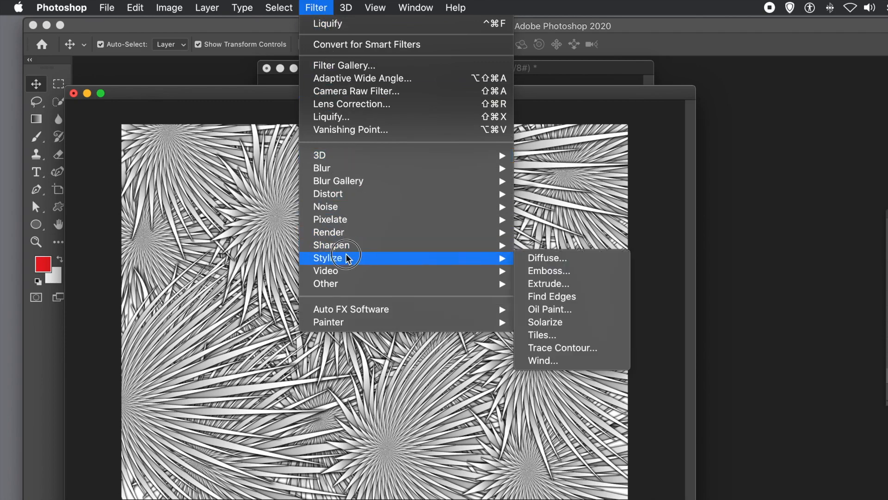
click(550, 310)
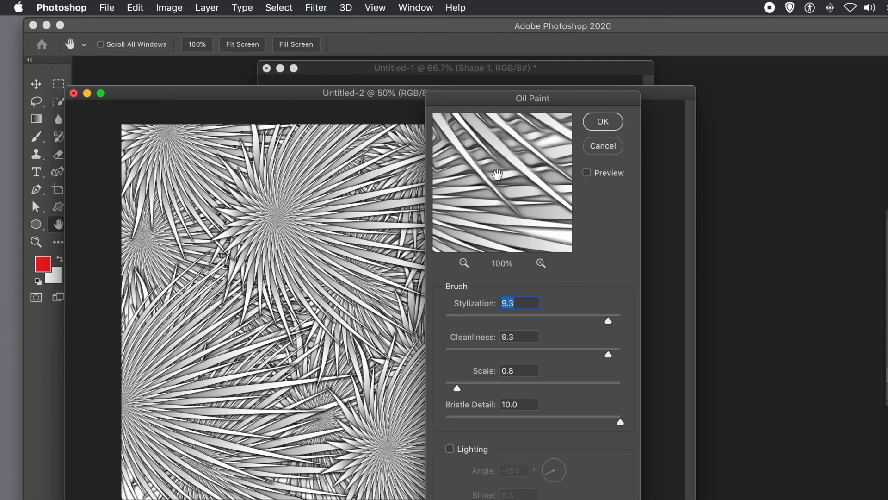
click(609, 122)
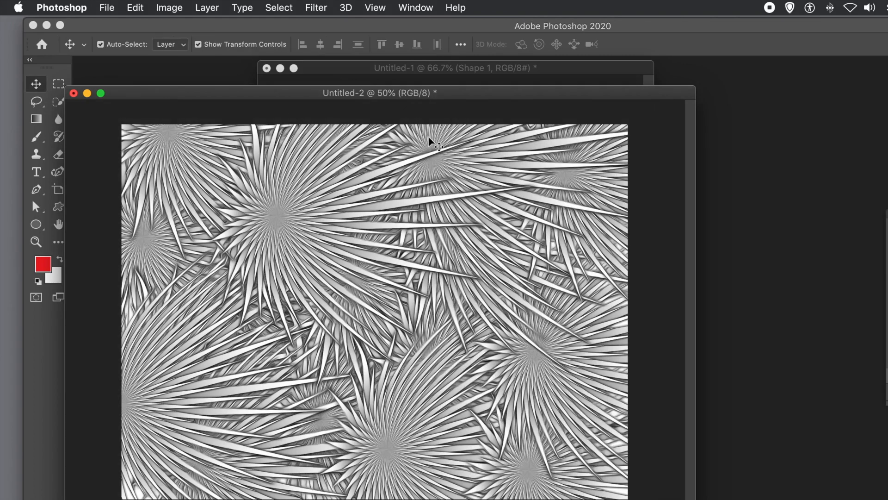
click(310, 8)
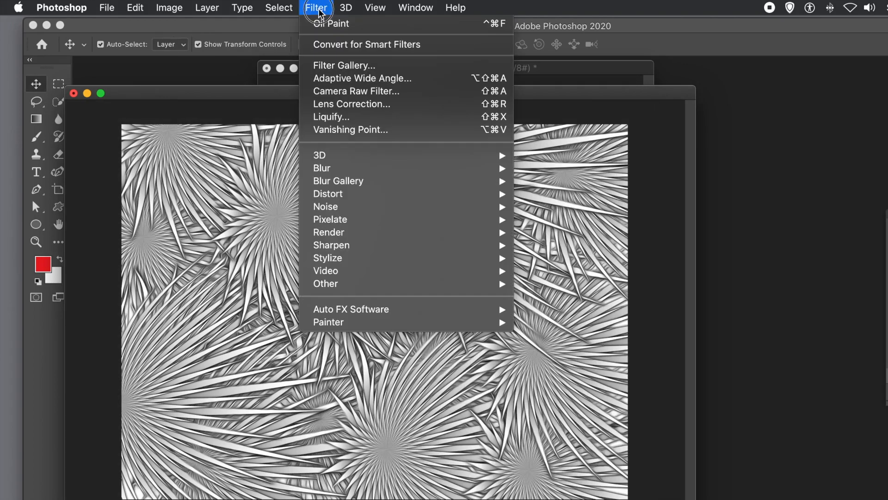
click(320, 26)
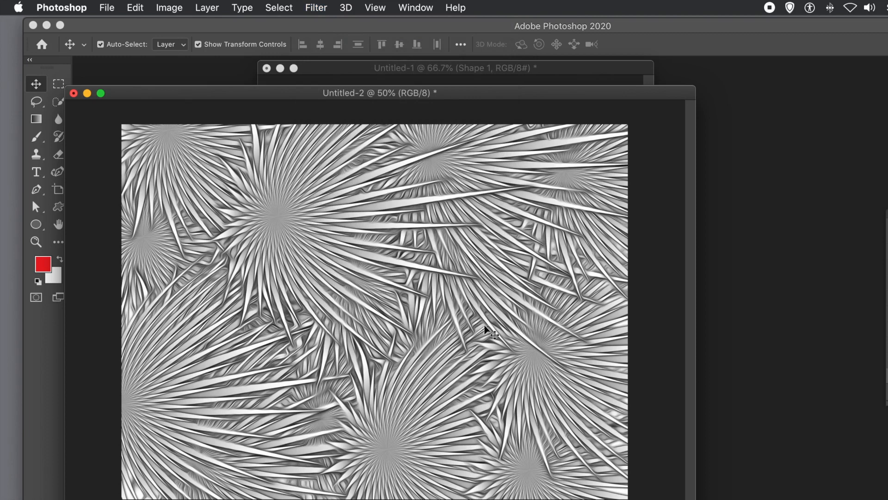
- Colorize the flattened image red using Hue/Saturation with Hue 358, Saturation 71 and Lightness -9
click(160, 7)
mouse_move(177, 50)
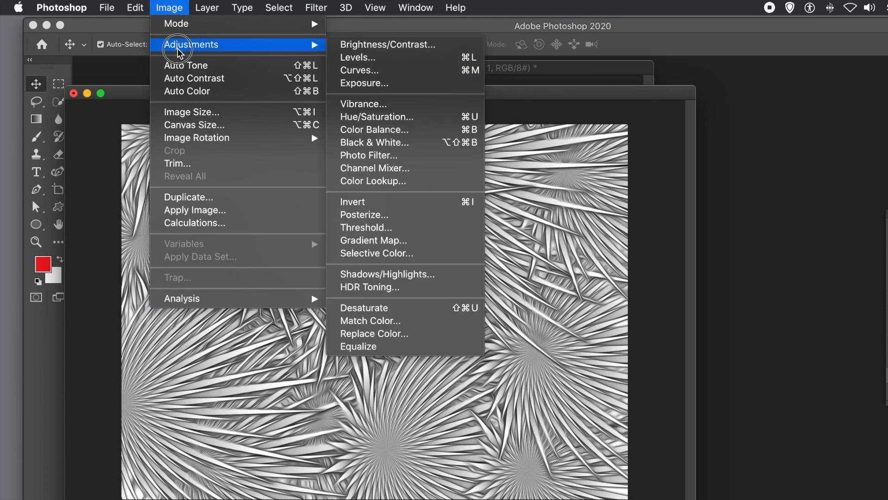
click(348, 116)
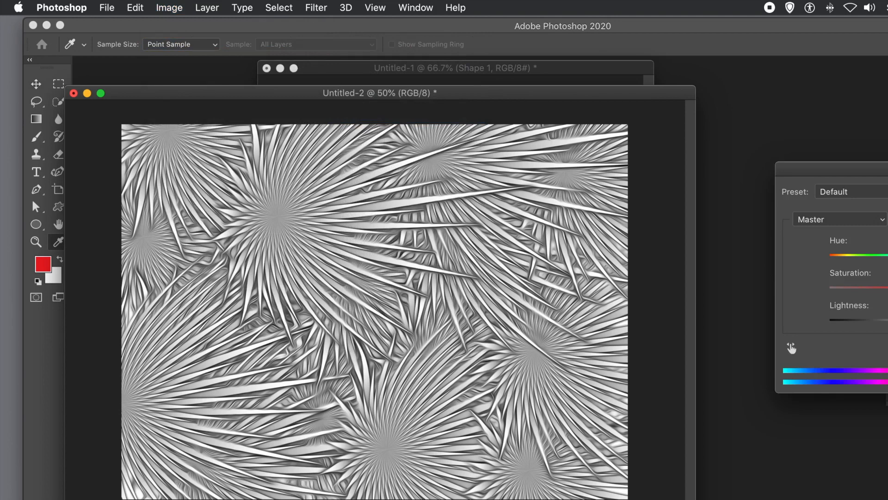
drag(878, 169, 461, 152)
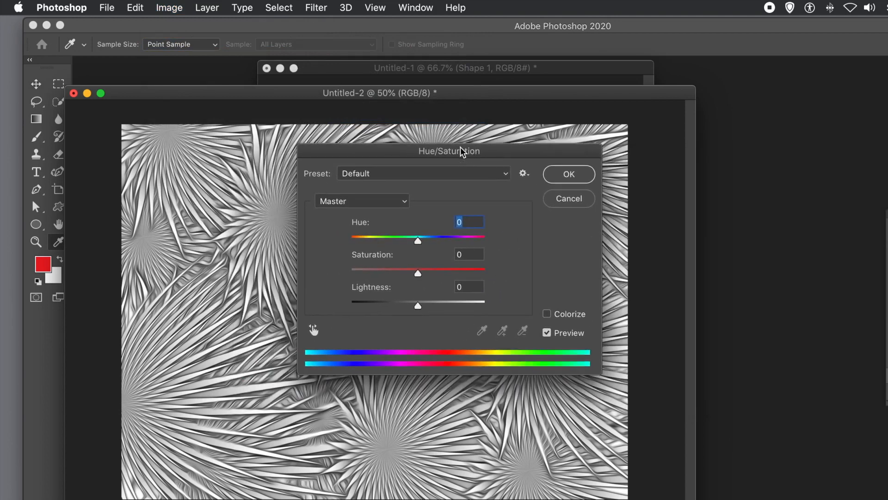
click(546, 315)
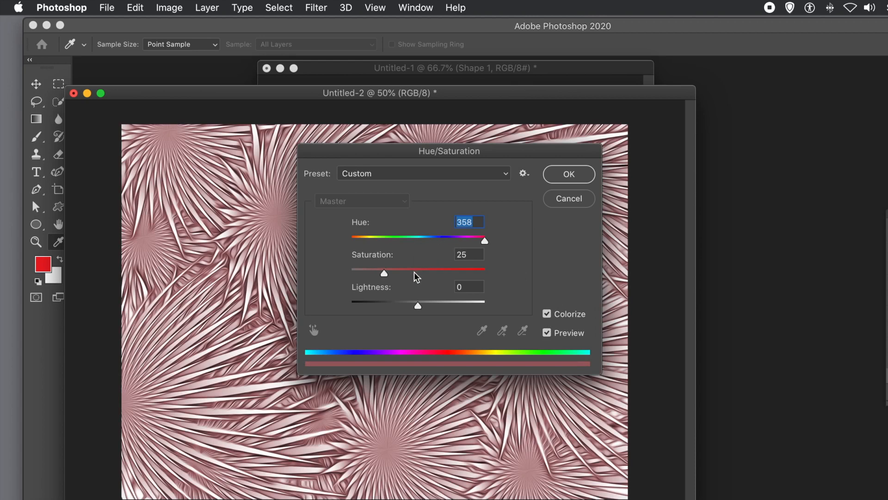
drag(410, 269, 437, 270)
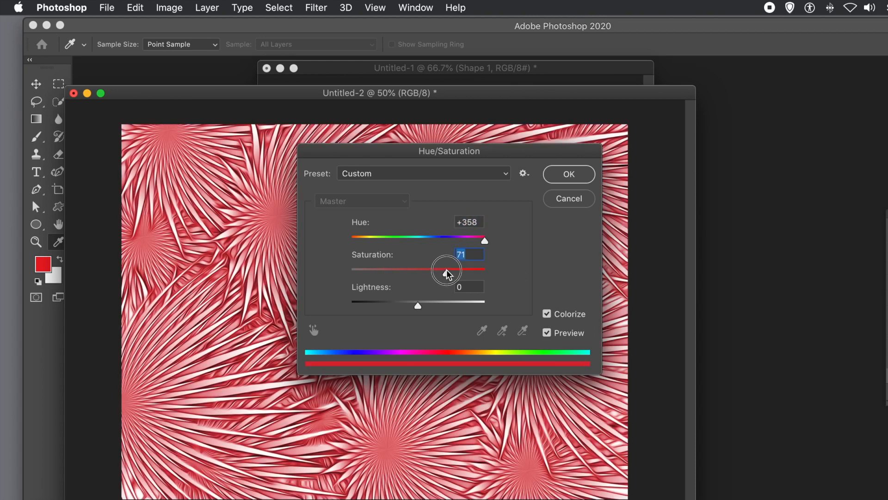
click(427, 306)
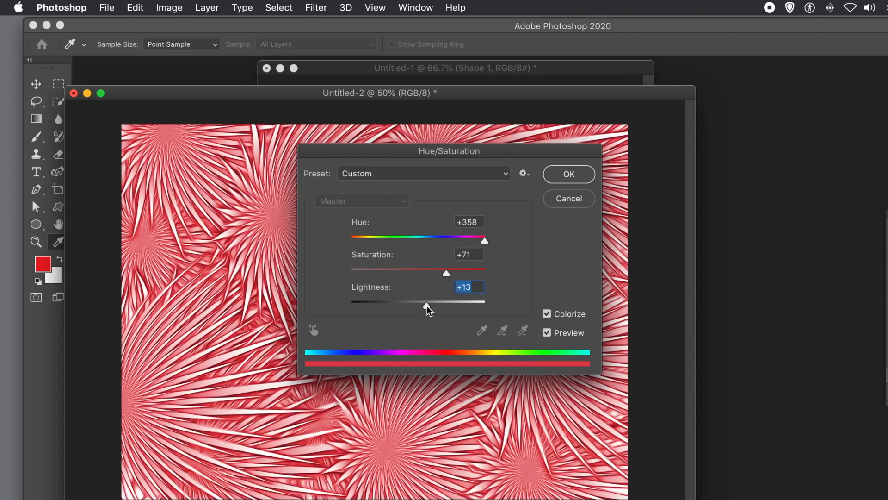
drag(424, 306, 411, 305)
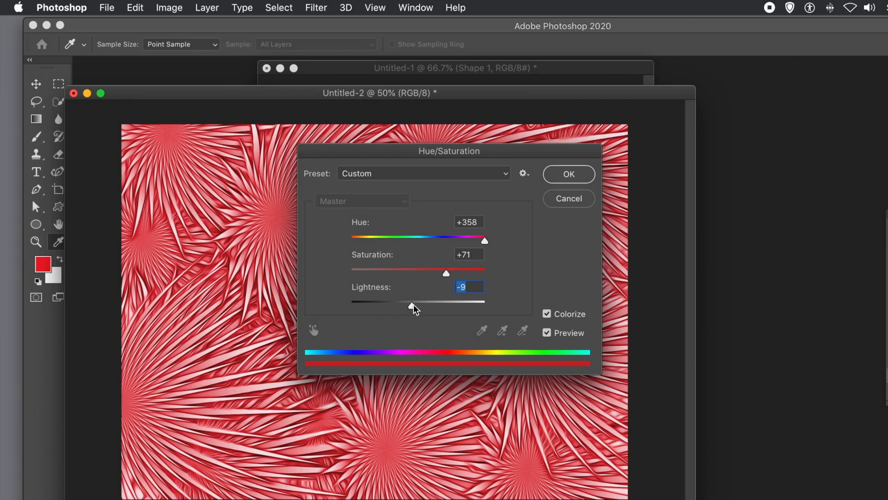
click(569, 175)
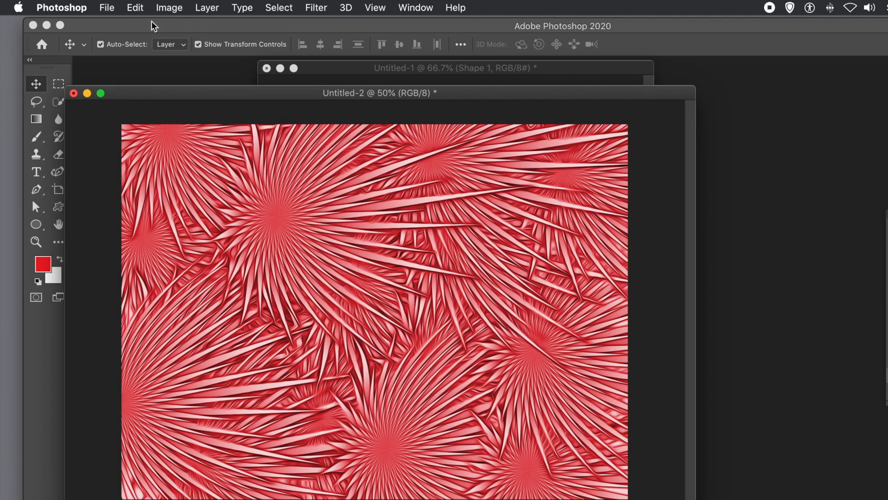
- Fill over the red image with the spike pattern using Symmetry Fill, dilative rotation symmetry and pattern scale 1.25
click(138, 7)
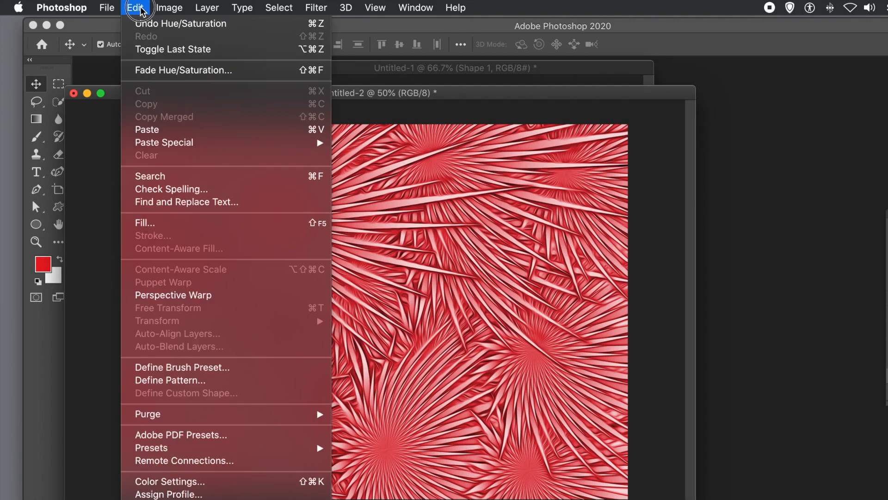
click(146, 223)
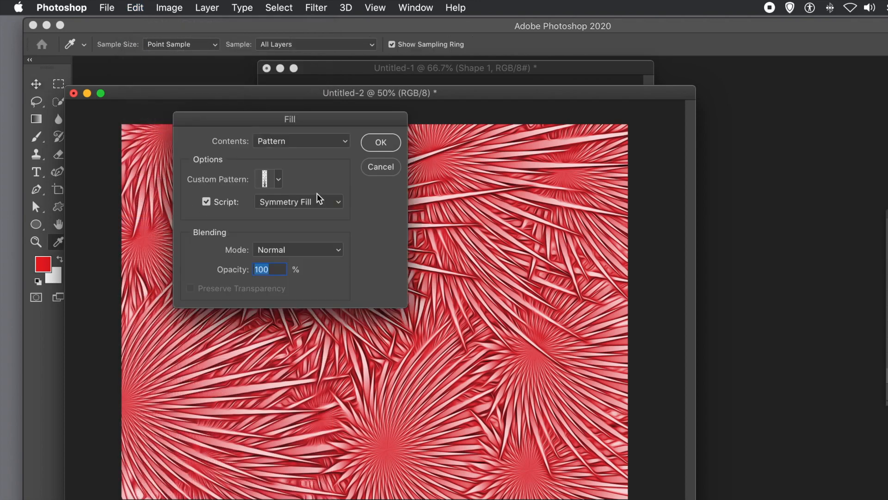
click(205, 199)
click(206, 200)
click(380, 142)
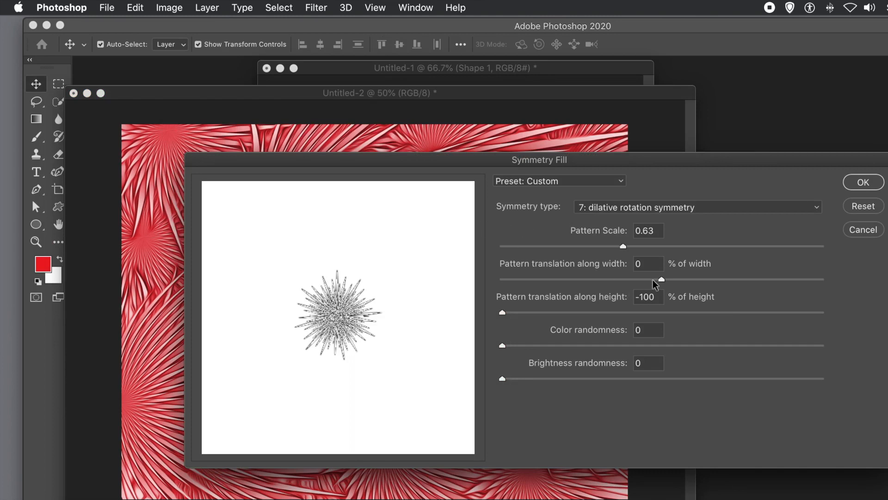
drag(666, 246, 833, 252)
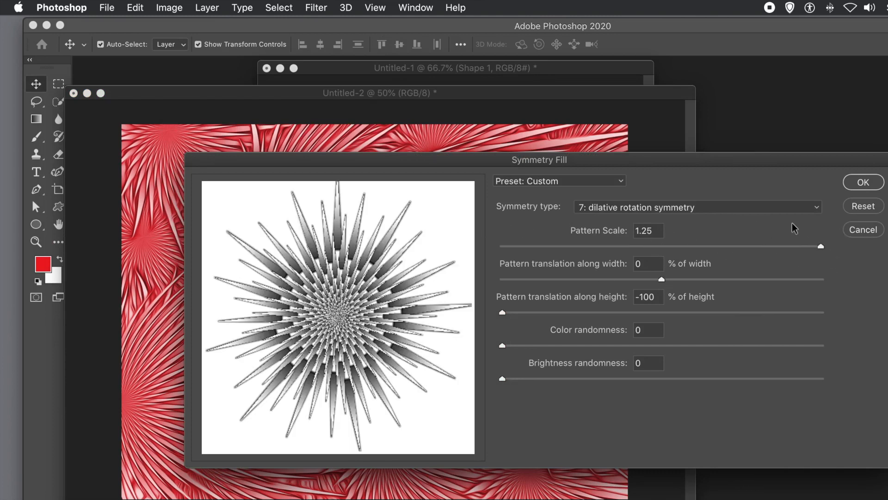
drag(539, 161, 357, 150)
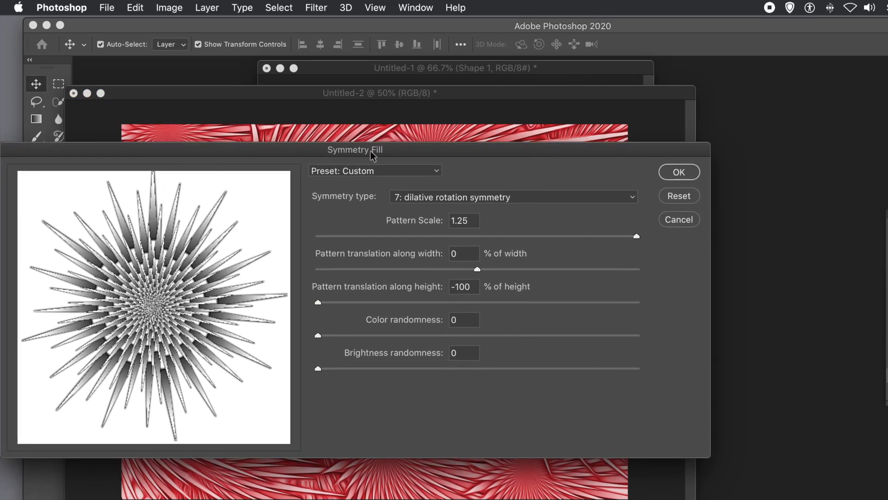
click(678, 173)
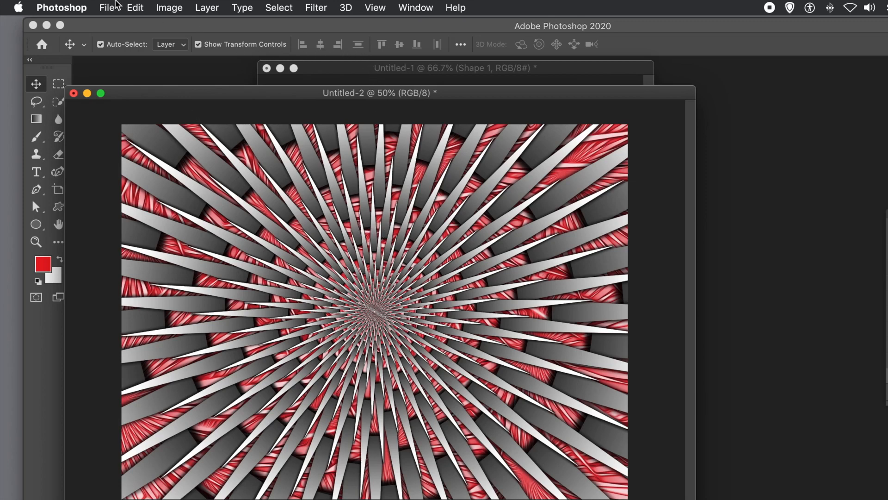
- Add a second Symmetry Fill of the spike pattern over the image with the pattern scale set to 1.16
click(132, 7)
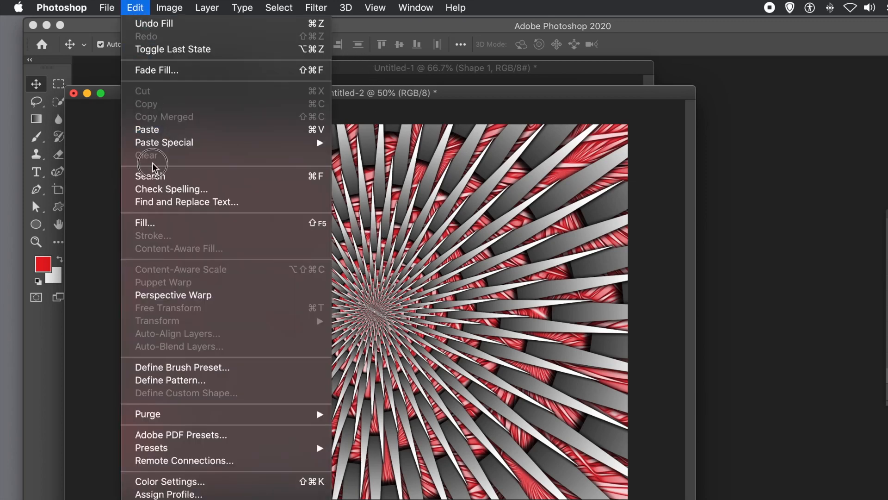
click(157, 224)
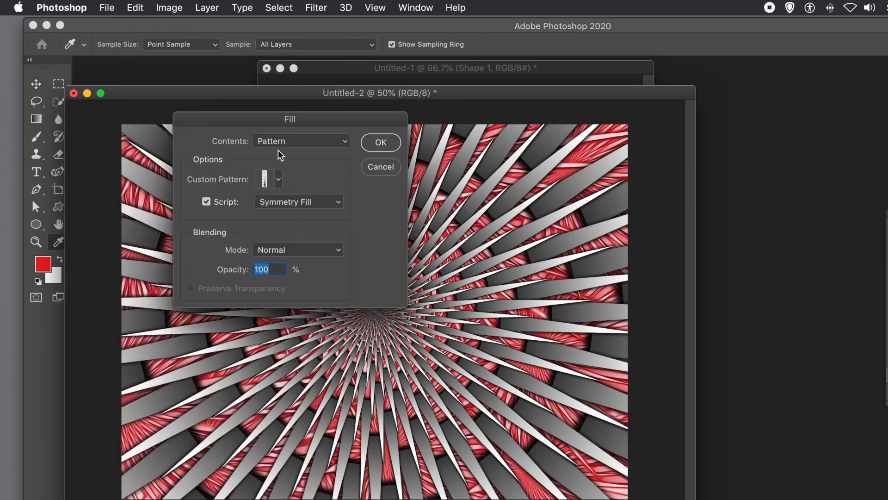
click(373, 144)
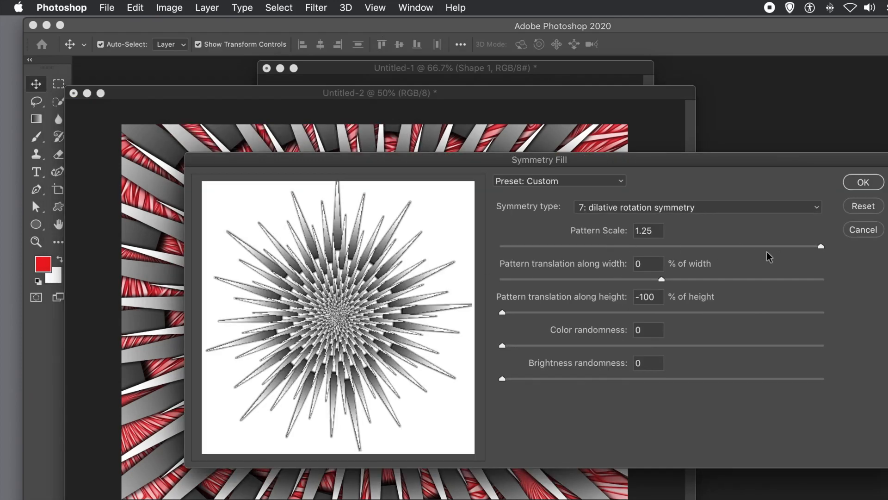
drag(814, 245, 792, 247)
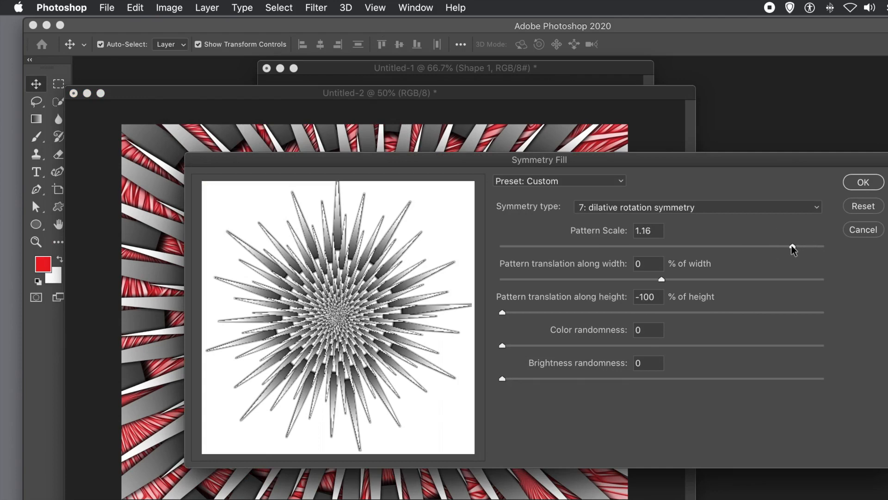
click(862, 183)
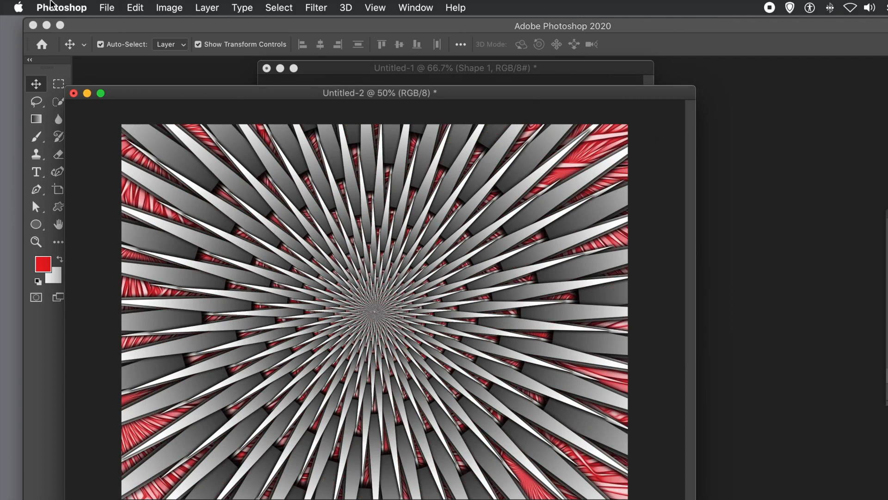
- Add another Symmetry Fill of the spike pattern over the image with dilative rotation symmetry and pattern scale 1.08
click(138, 7)
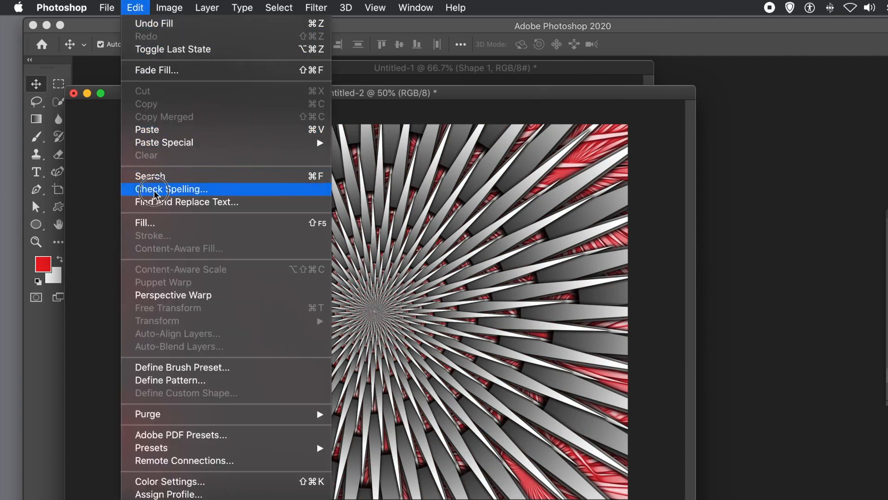
click(153, 223)
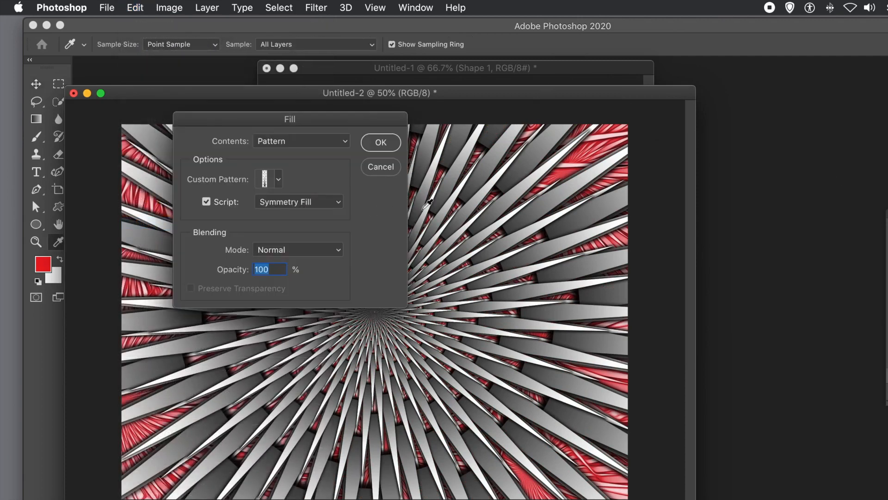
click(383, 142)
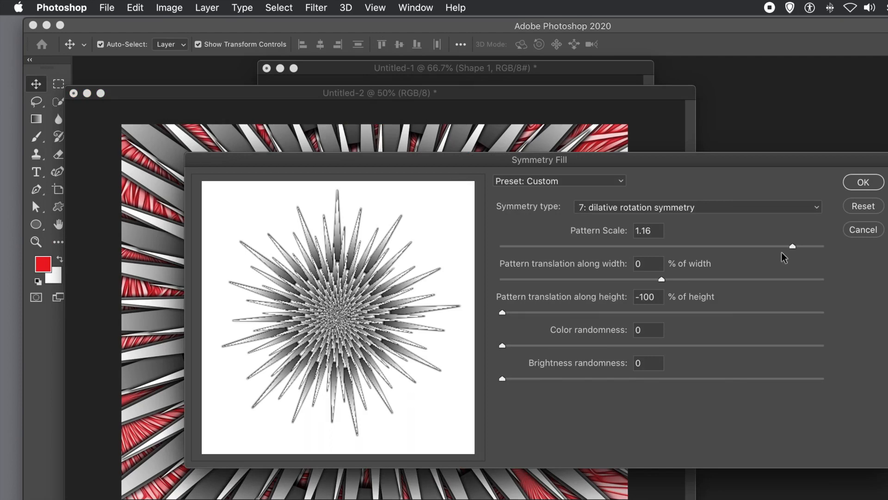
drag(778, 246, 767, 244)
click(861, 183)
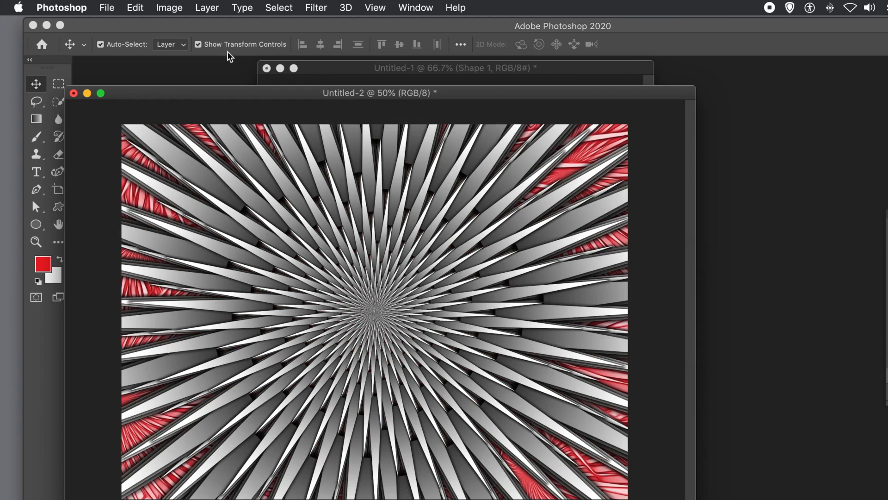
- Layer a further Symmetry Fill of the same spike pattern with the pattern scale set to 0.97
click(137, 10)
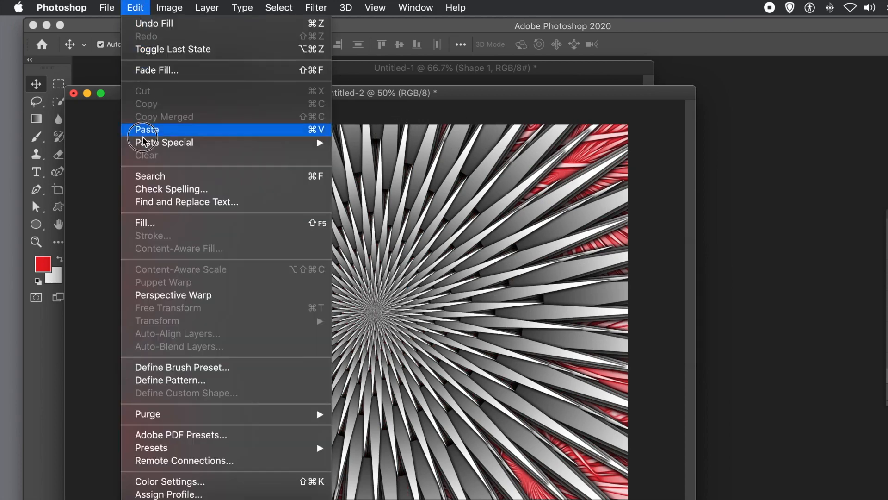
click(141, 224)
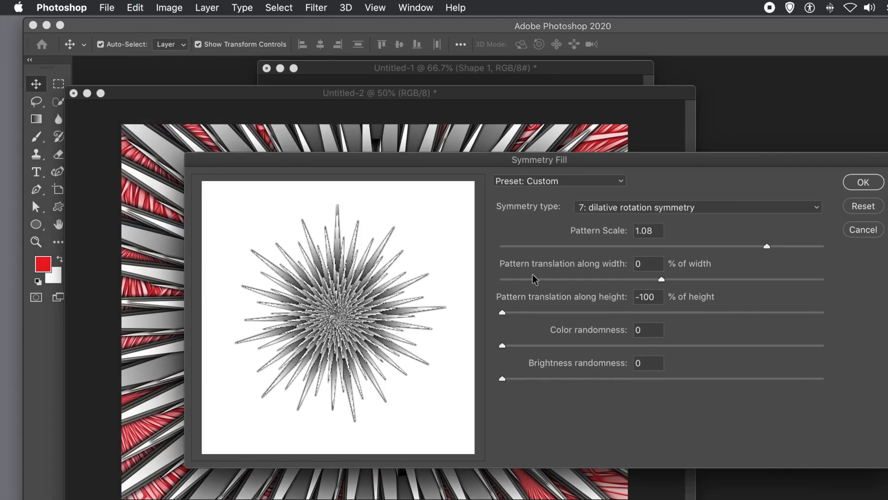
drag(740, 247, 732, 250)
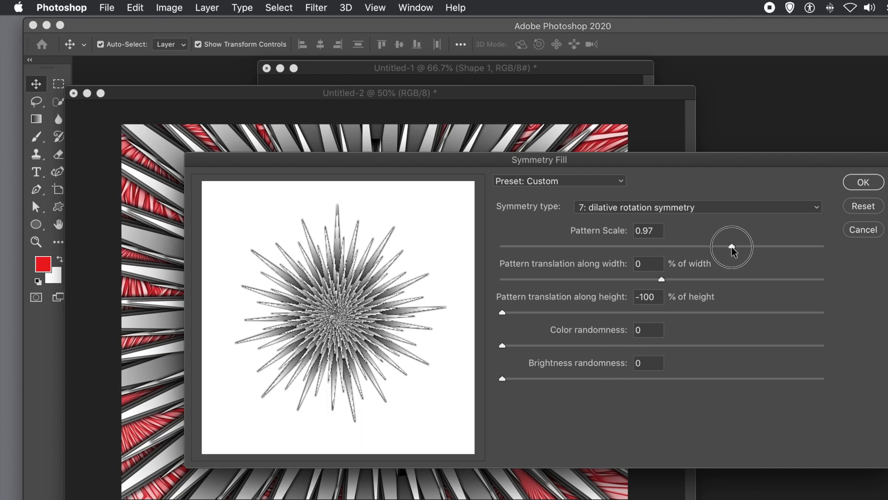
click(858, 184)
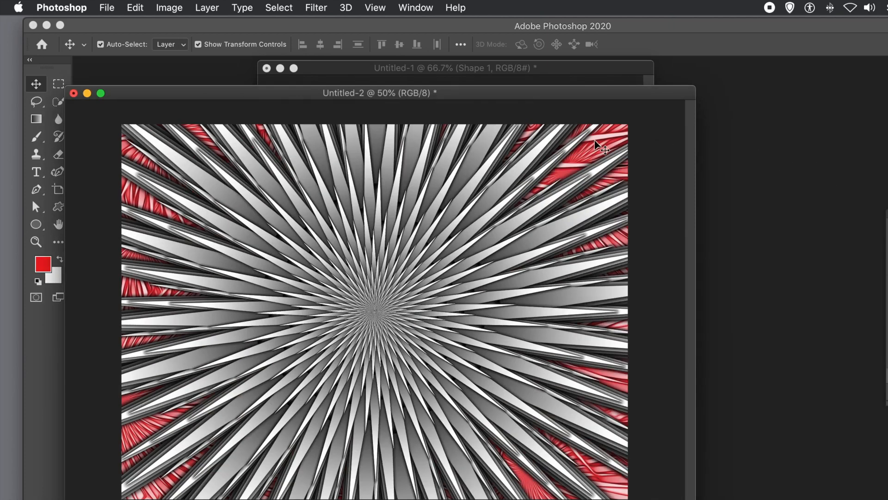
- Fill over the image again with the spike pattern using Symmetry Fill at pattern scale 0.83
click(143, 11)
click(154, 227)
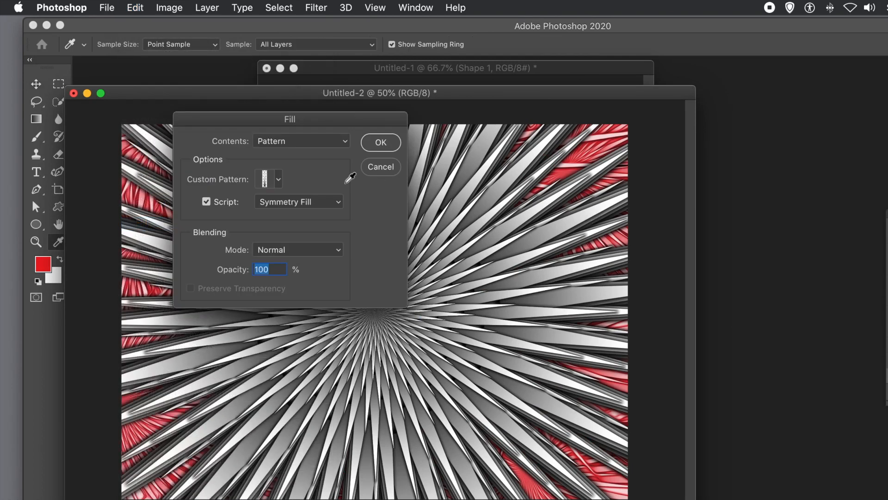
click(392, 143)
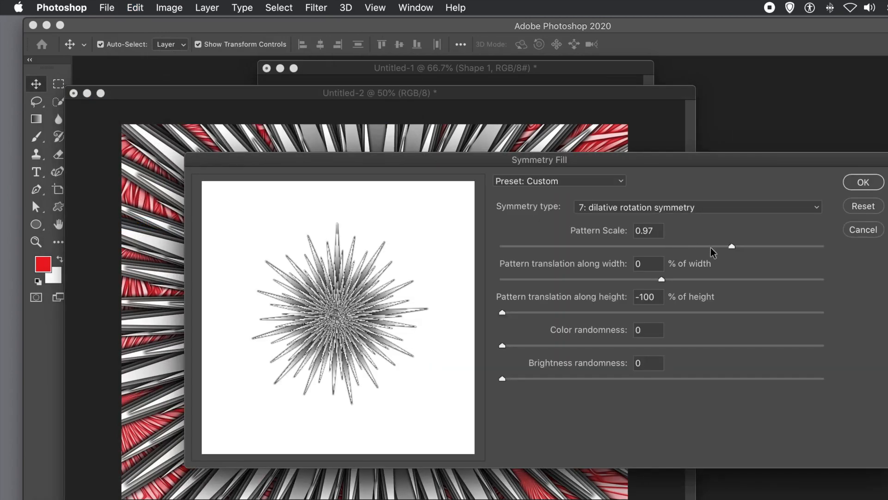
drag(707, 245, 692, 248)
click(863, 183)
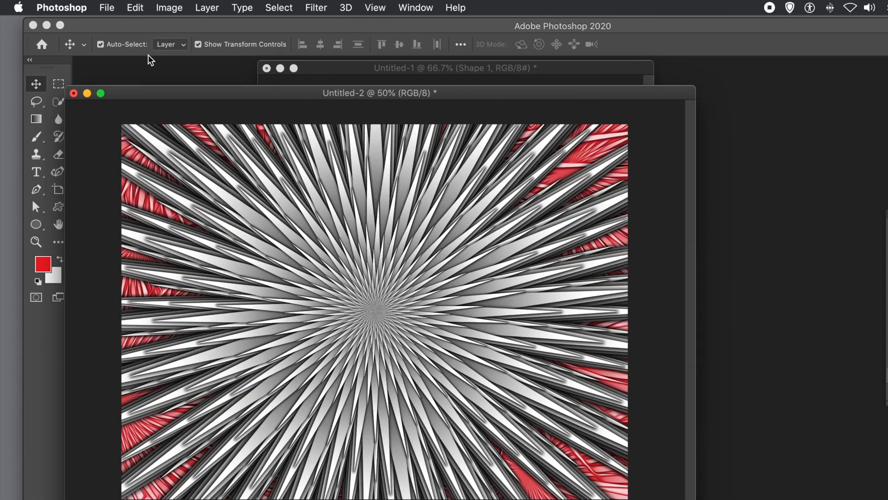
- Add a smaller Symmetry Fill of the spike pattern at pattern scale 0.72 and inspect the center of the design up close
click(135, 7)
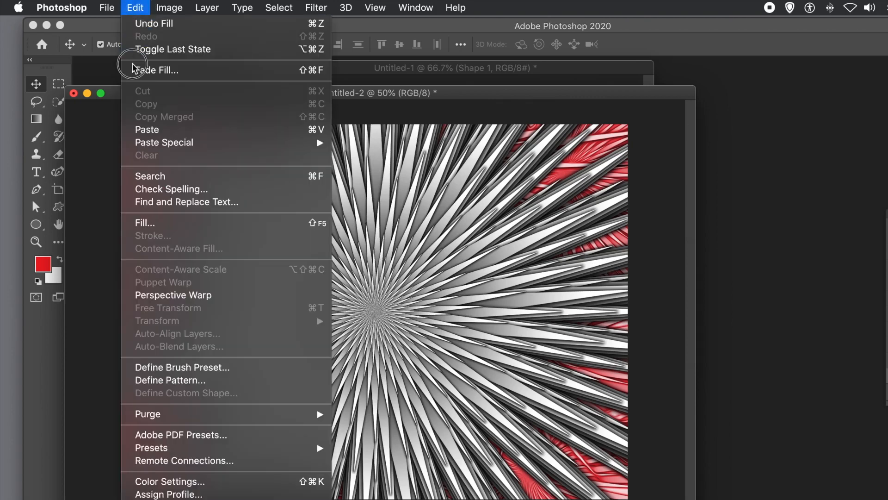
click(144, 224)
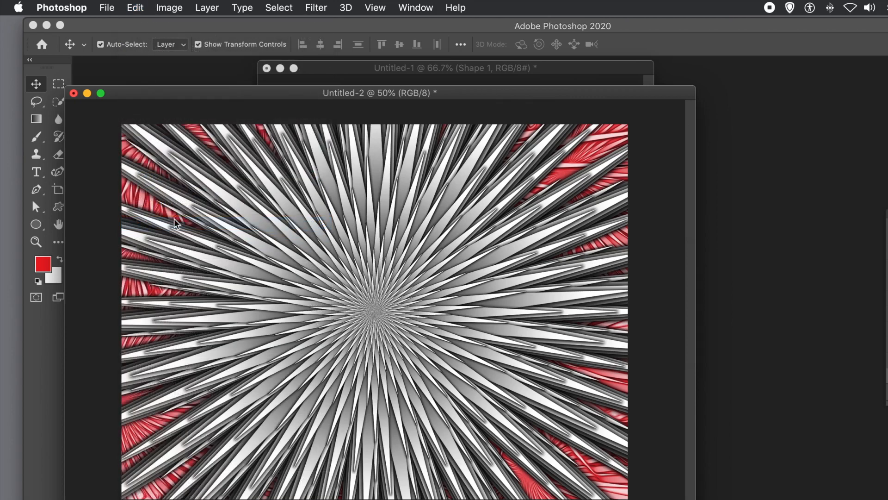
click(374, 144)
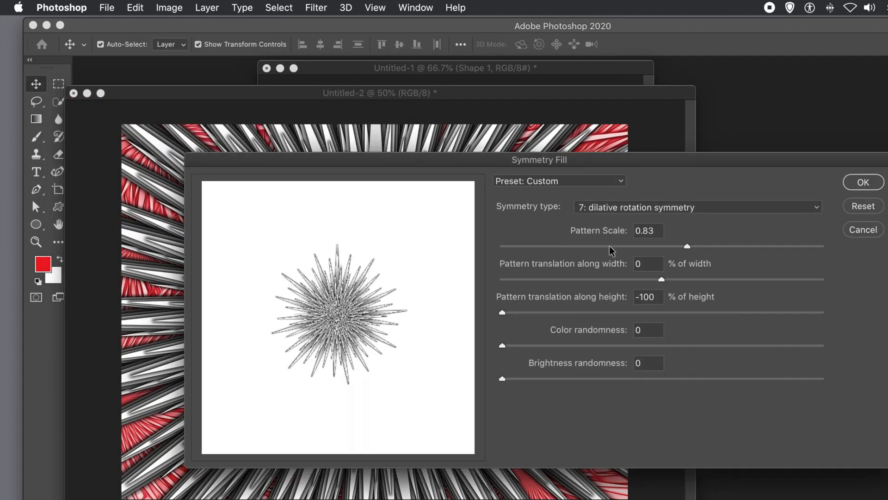
click(659, 246)
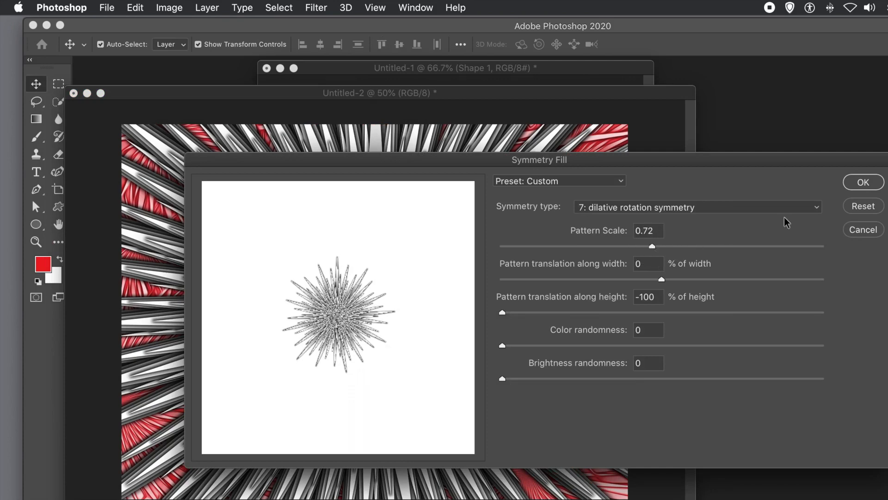
click(863, 182)
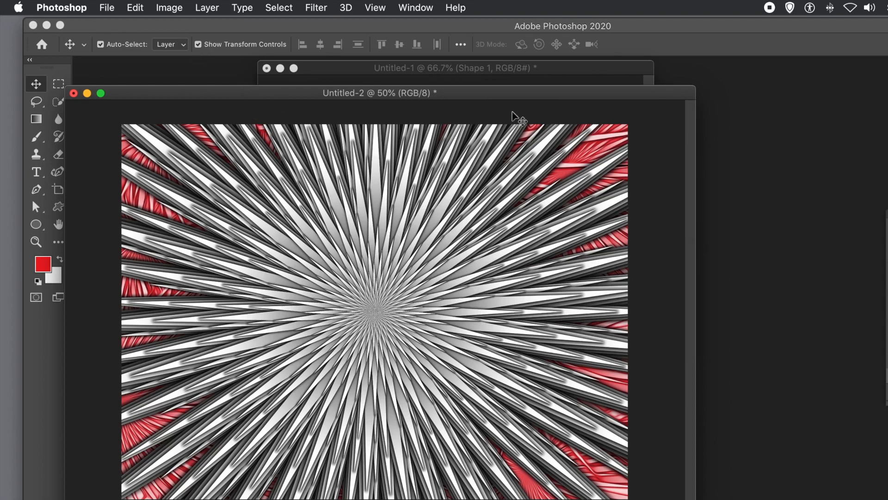
click(31, 239)
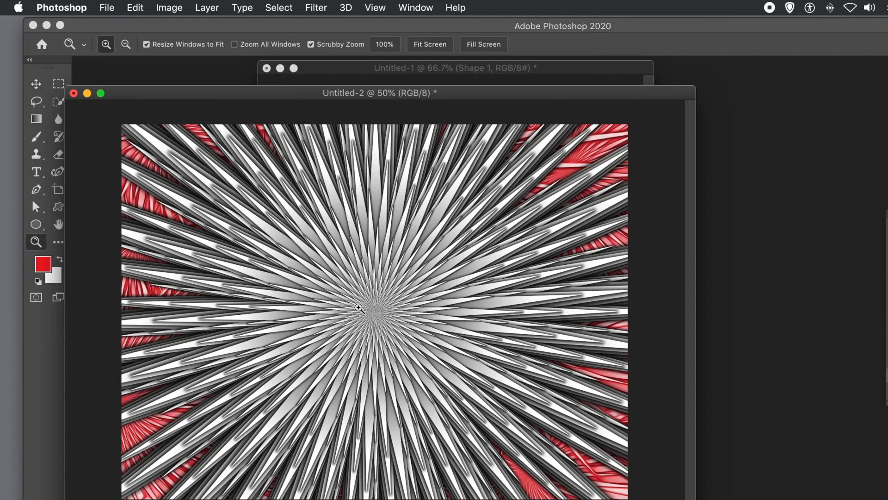
drag(370, 315, 360, 287)
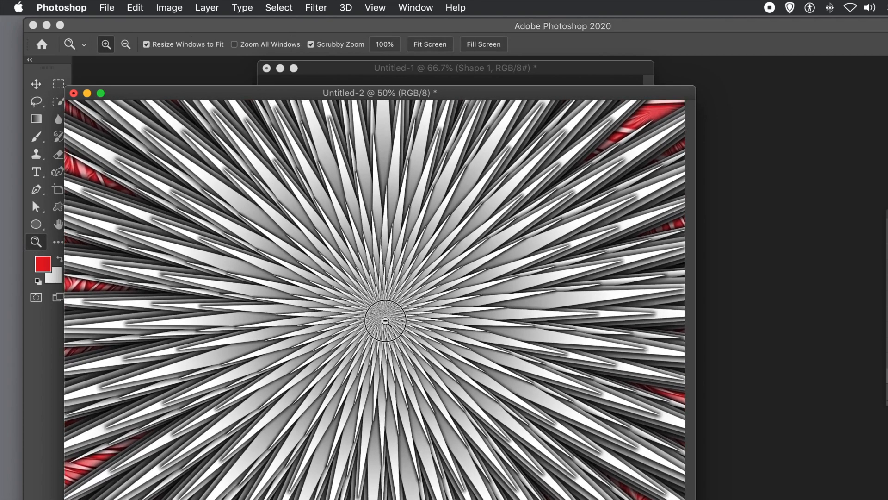